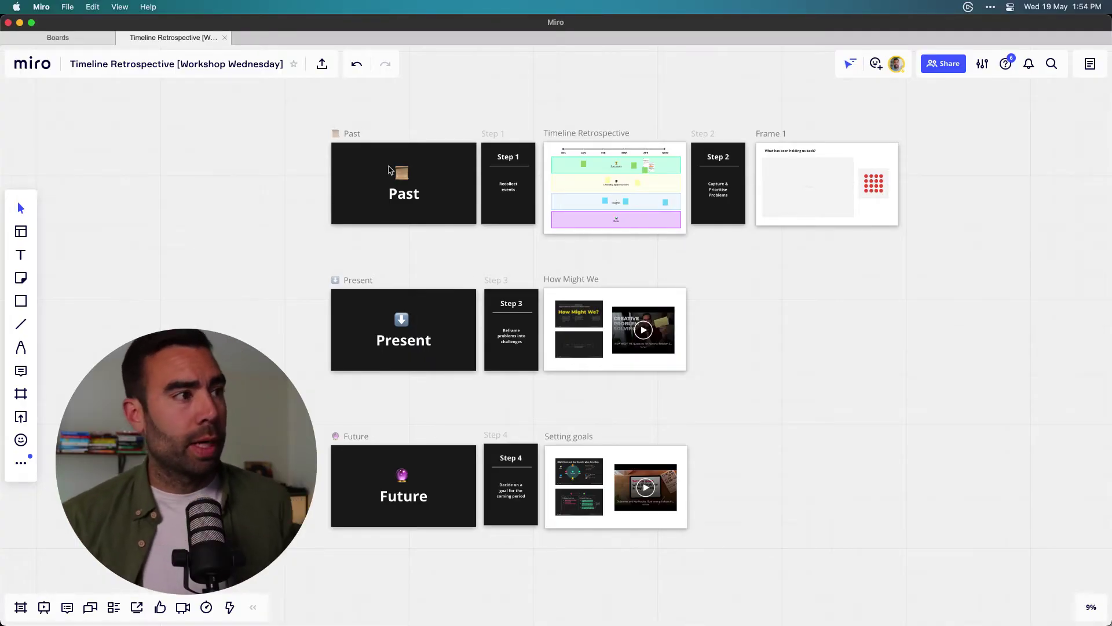
Step: Review the board's structure by selecting the Past, Present and Future title frames, and the whole Future row
left_click(345, 134)
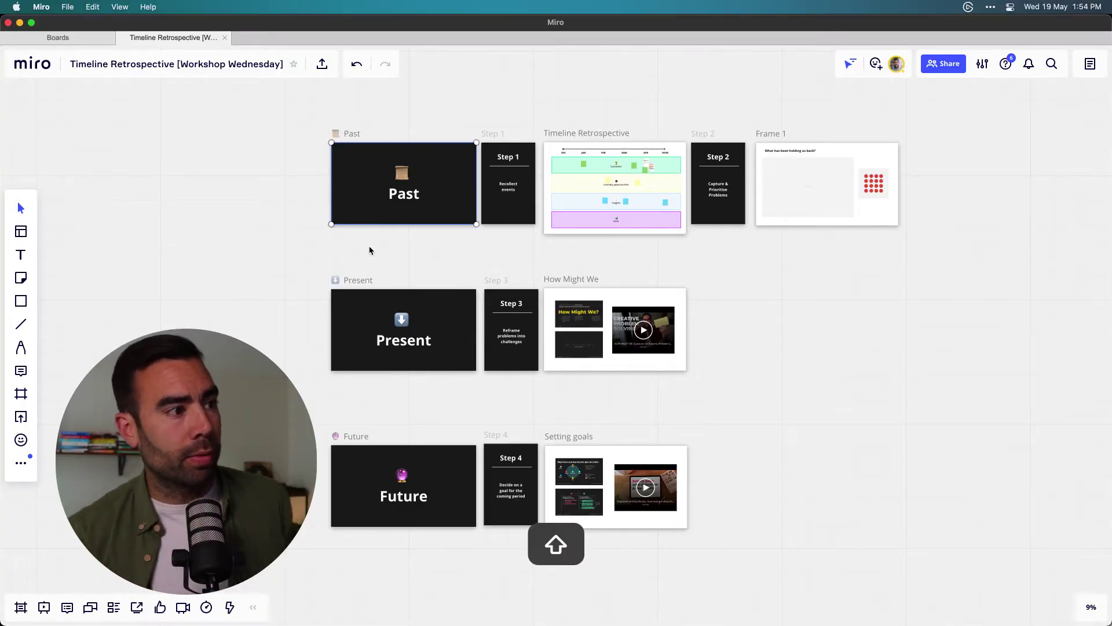
left_click(359, 280, "shift")
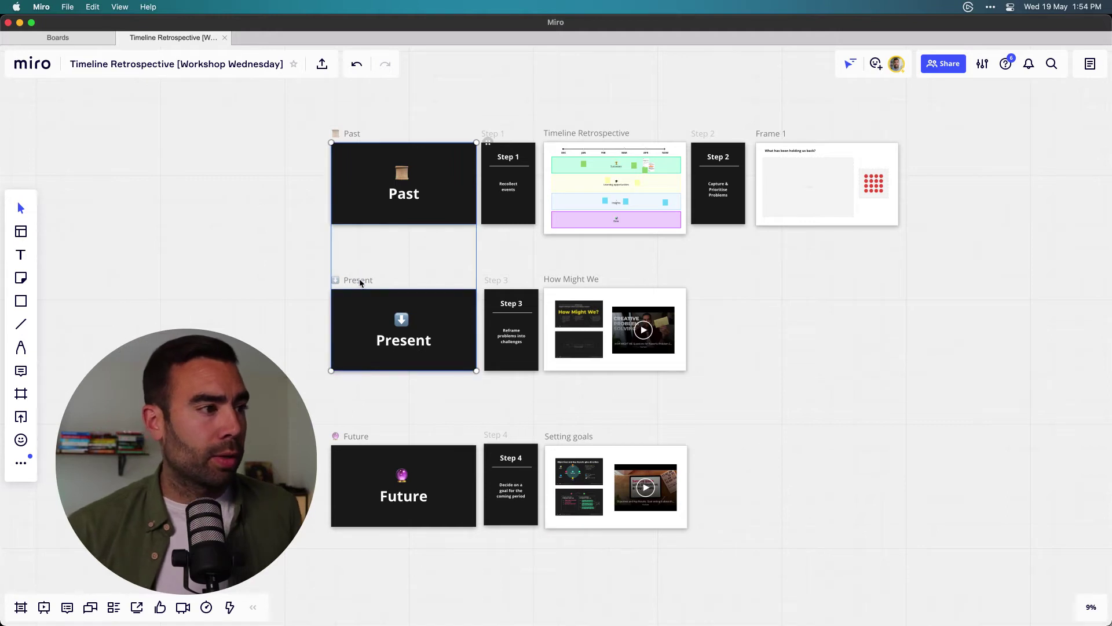
left_click(356, 436, "shift")
left_click(323, 431)
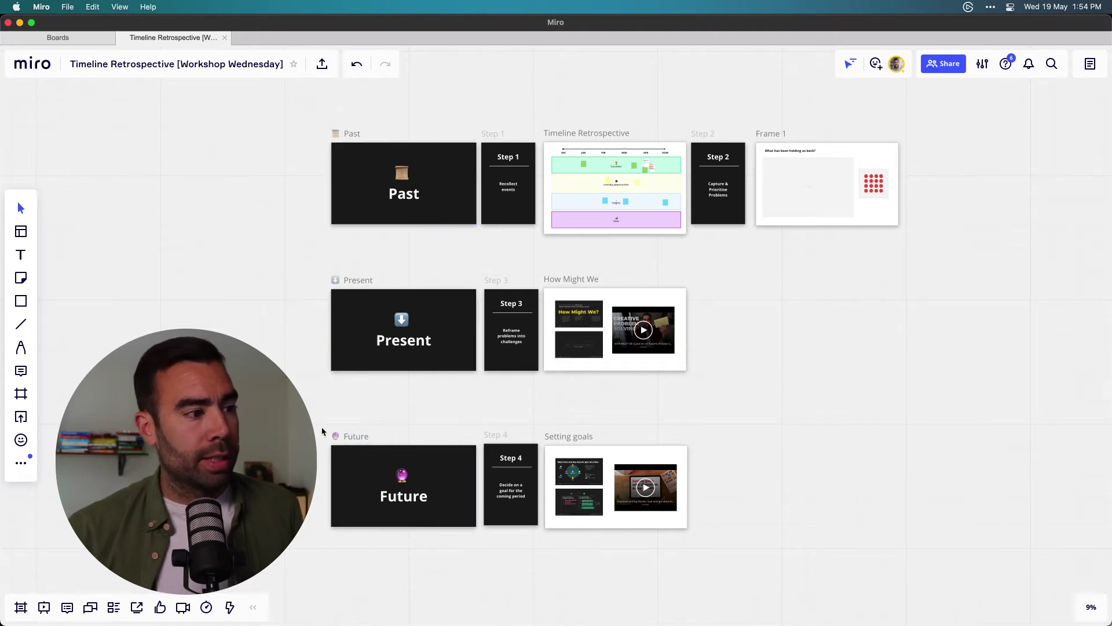
left_click_drag(297, 418, 780, 565)
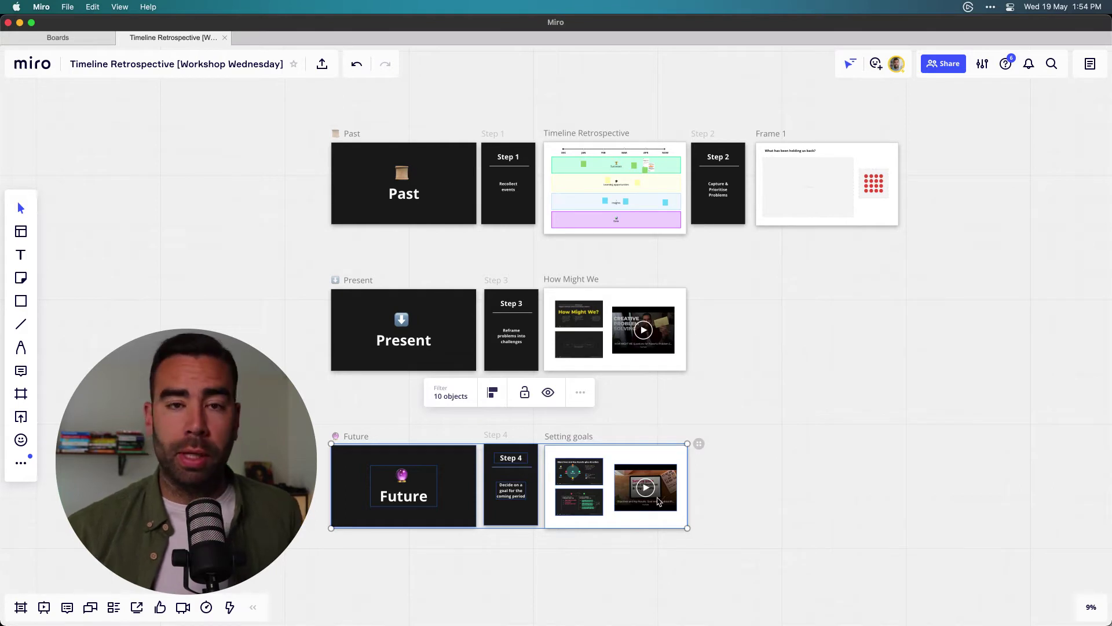
left_click(317, 295)
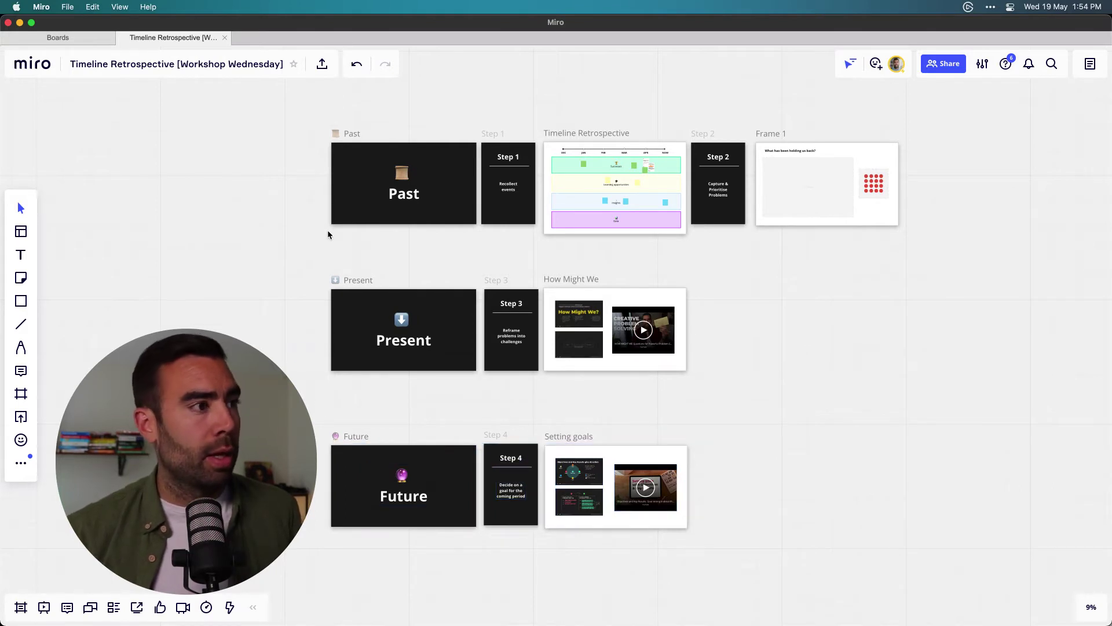
Step: In the Successes lane, move the "10 YouTube videos" note between DEC and JAN and the "100 YouTube subscribers" note closer to MAR
scroll(327, 234, "up", 2)
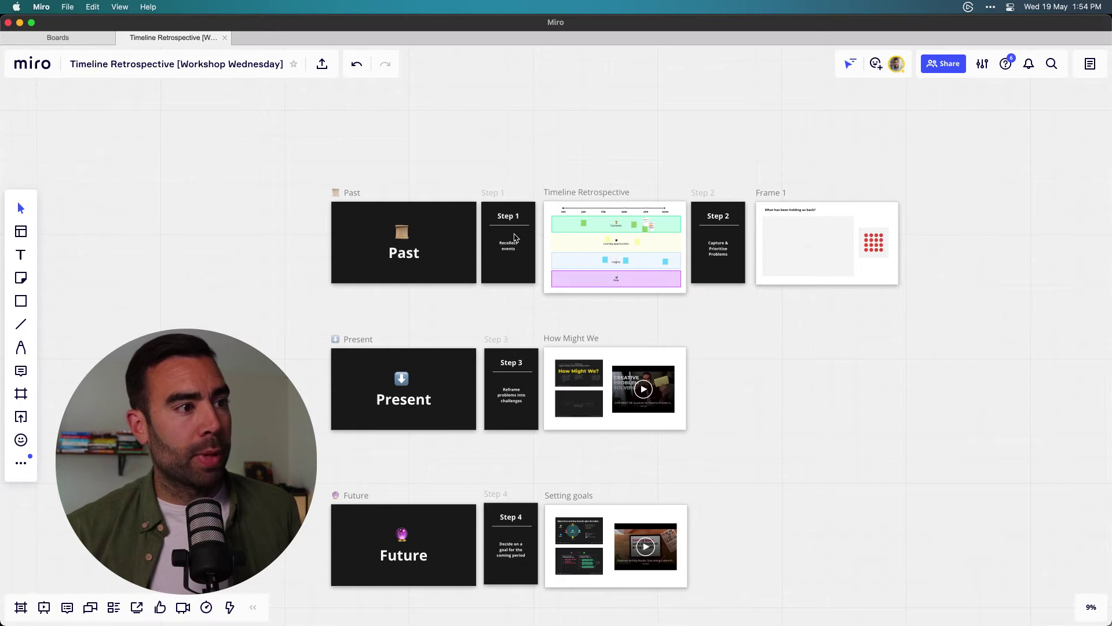
scroll(514, 237, "up", 5)
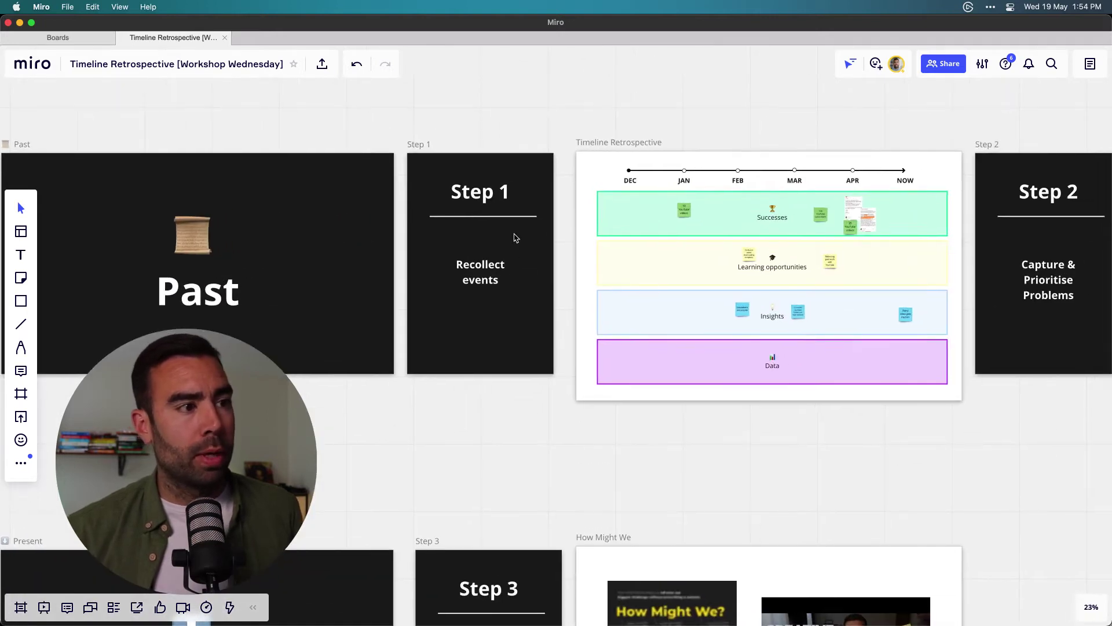
scroll(514, 237, "right", 8)
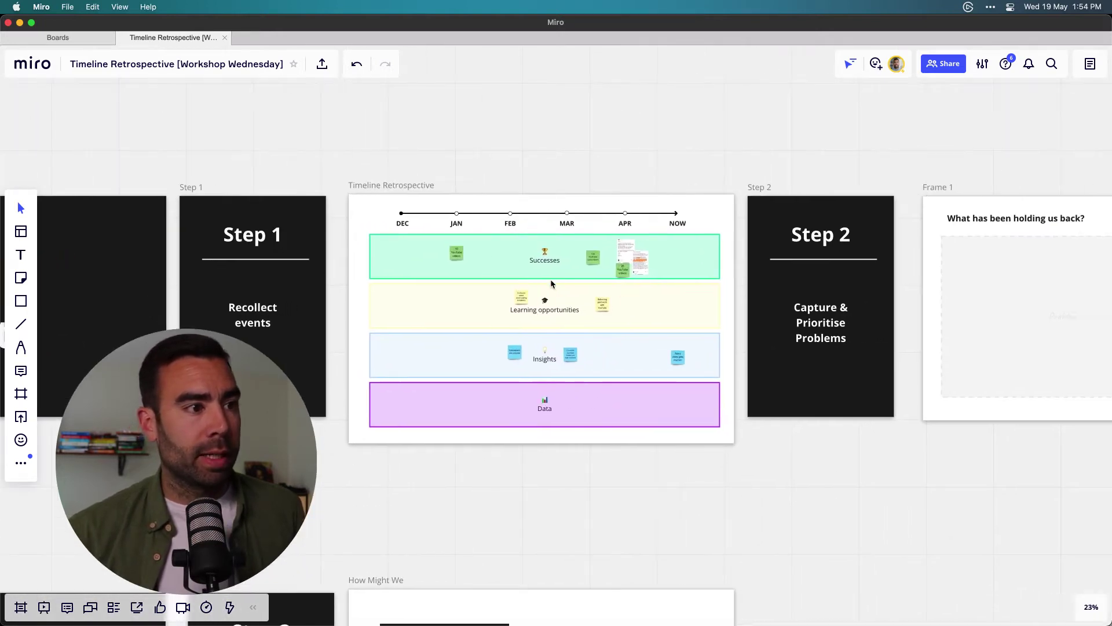
scroll(551, 283, "up", 3)
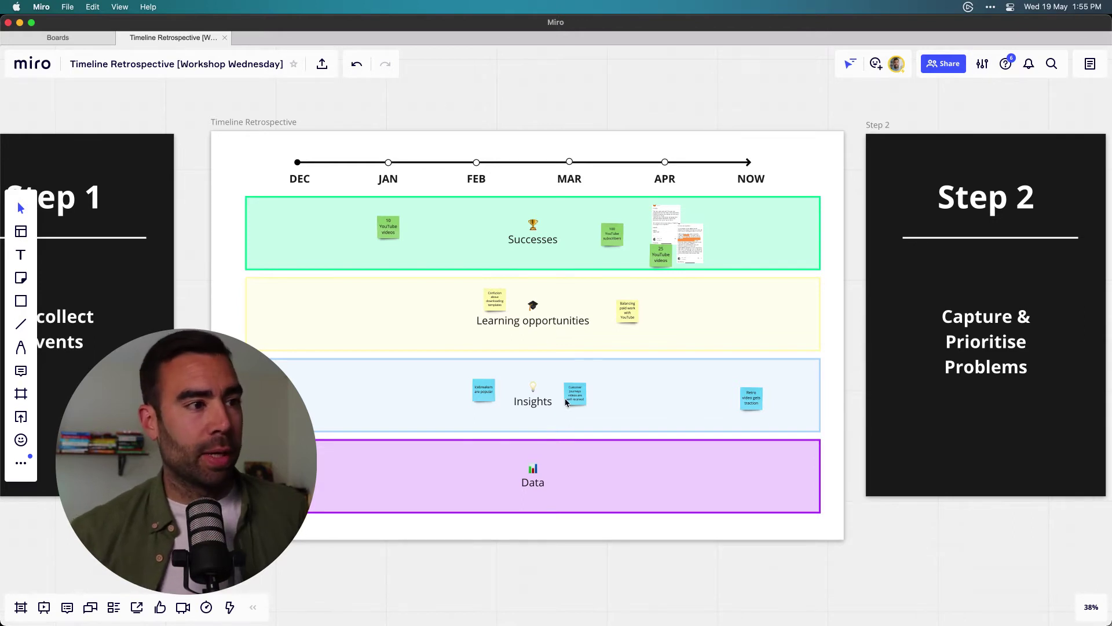
scroll(405, 235, "up", 2)
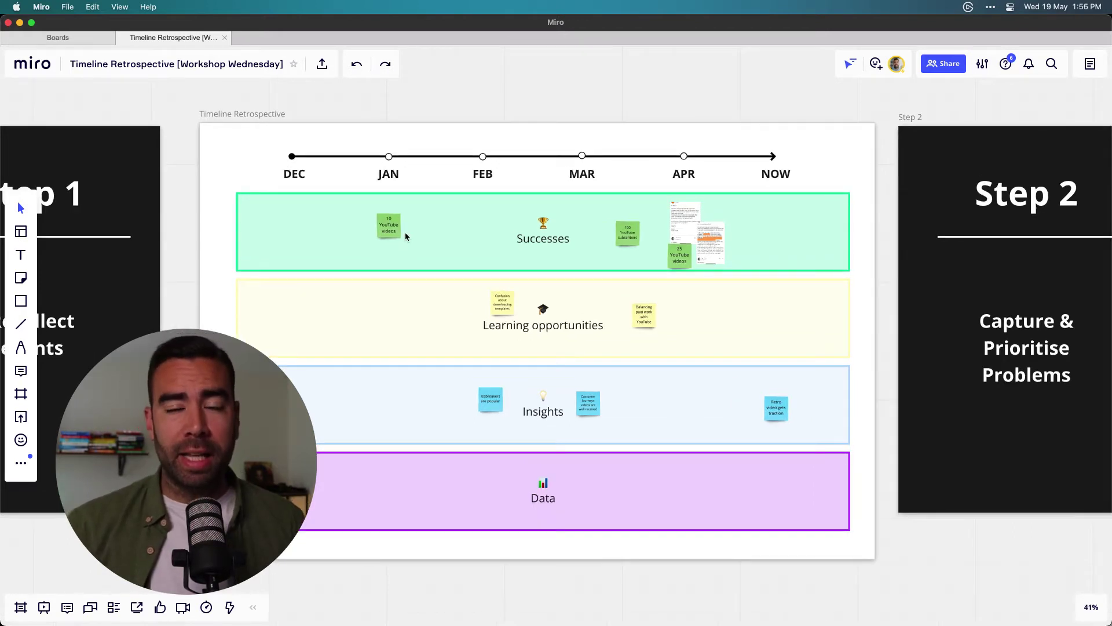
scroll(406, 234, "up", 3)
left_click_drag(385, 232, 309, 224)
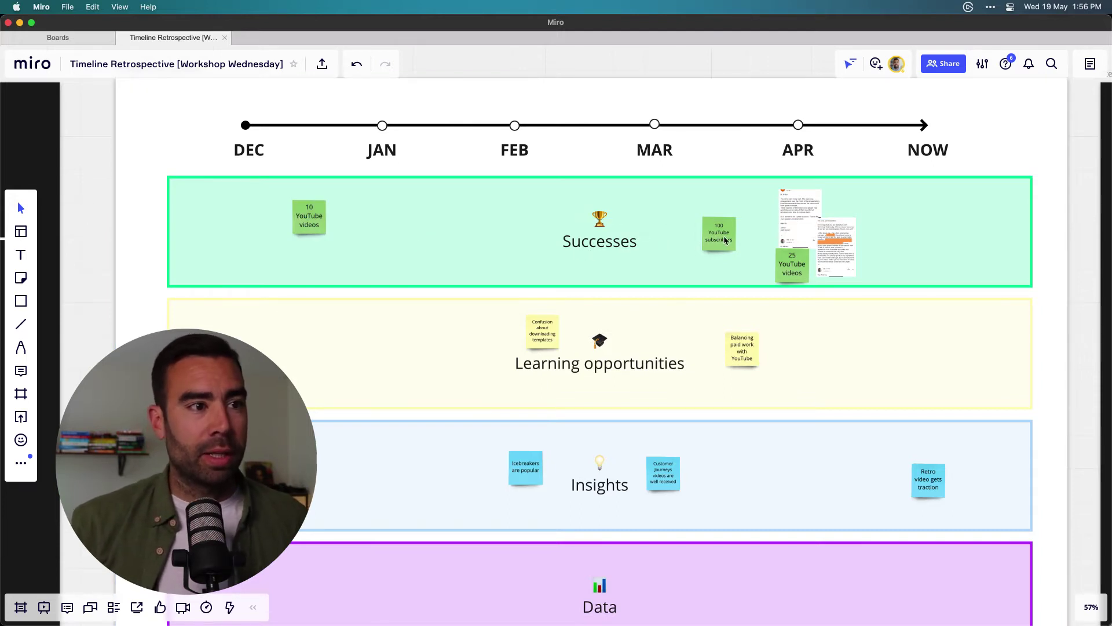
mouse_move(725, 239)
left_mouse_down()
mouse_move(694, 235)
mouse_move(718, 242)
left_mouse_up()
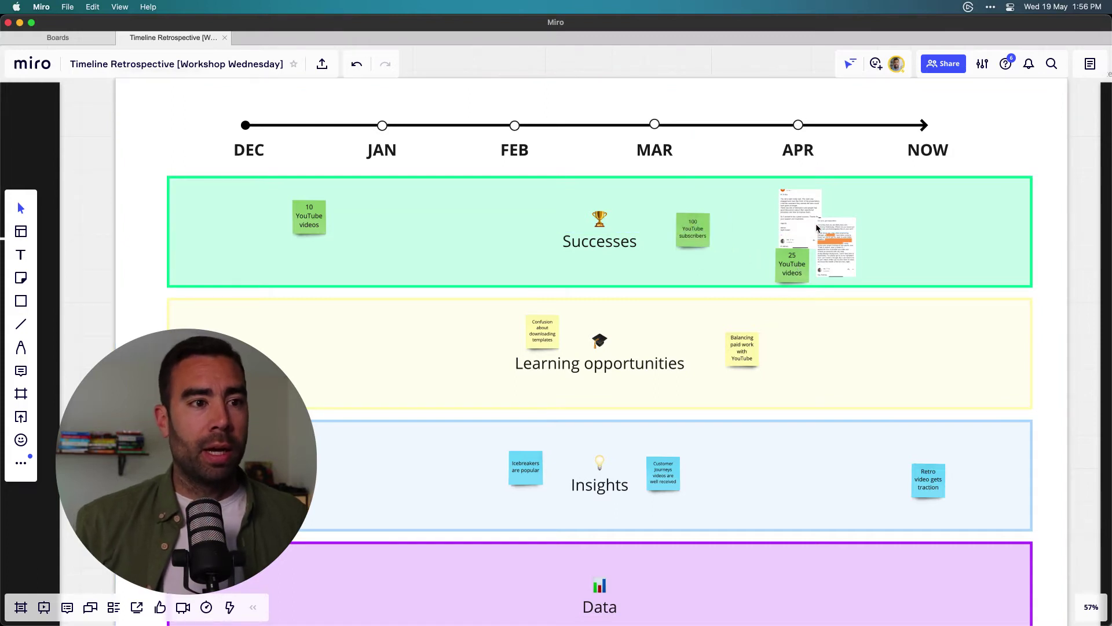
Step: Examine the feedback e-mails in the Successes lane and the notes in the Learning opportunities lane up close
scroll(817, 227, "up", 10)
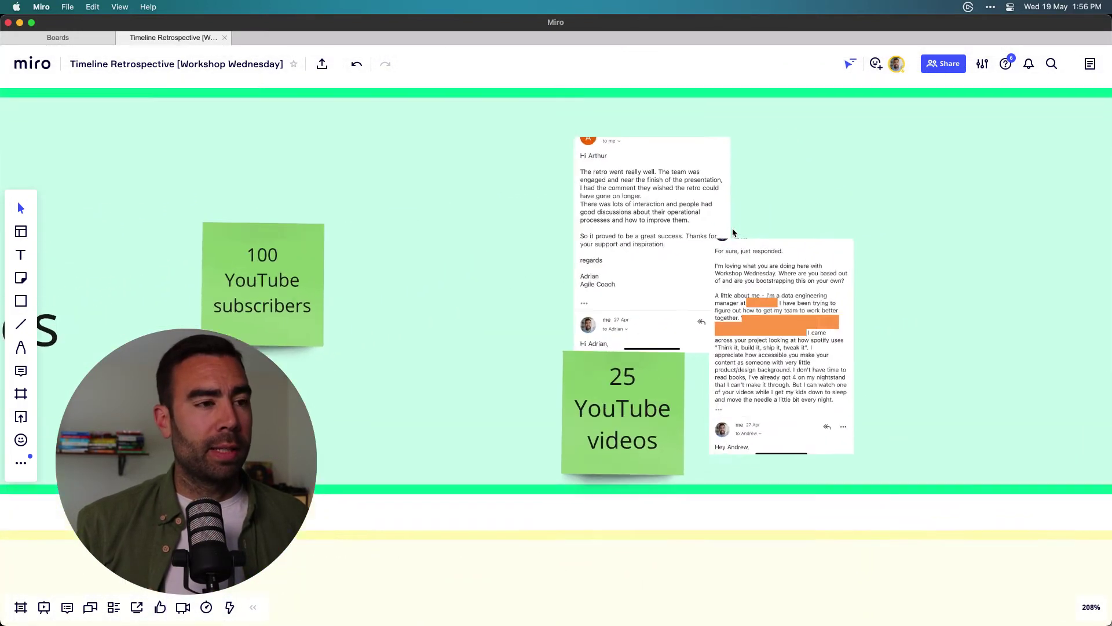
scroll(733, 232, "up", 5)
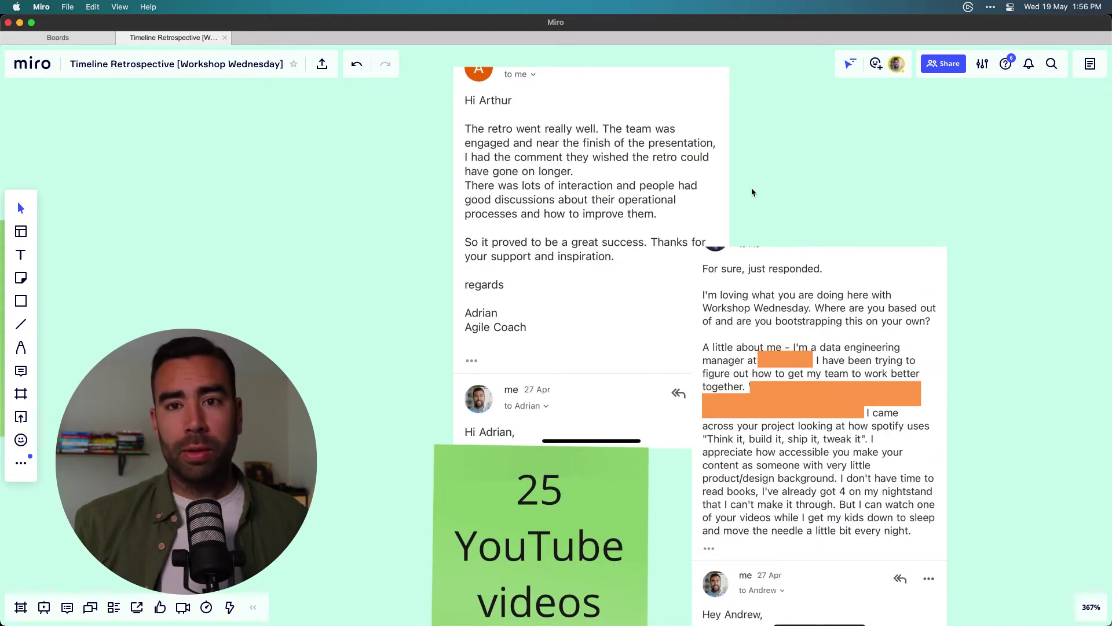
scroll(752, 192, "down", 5)
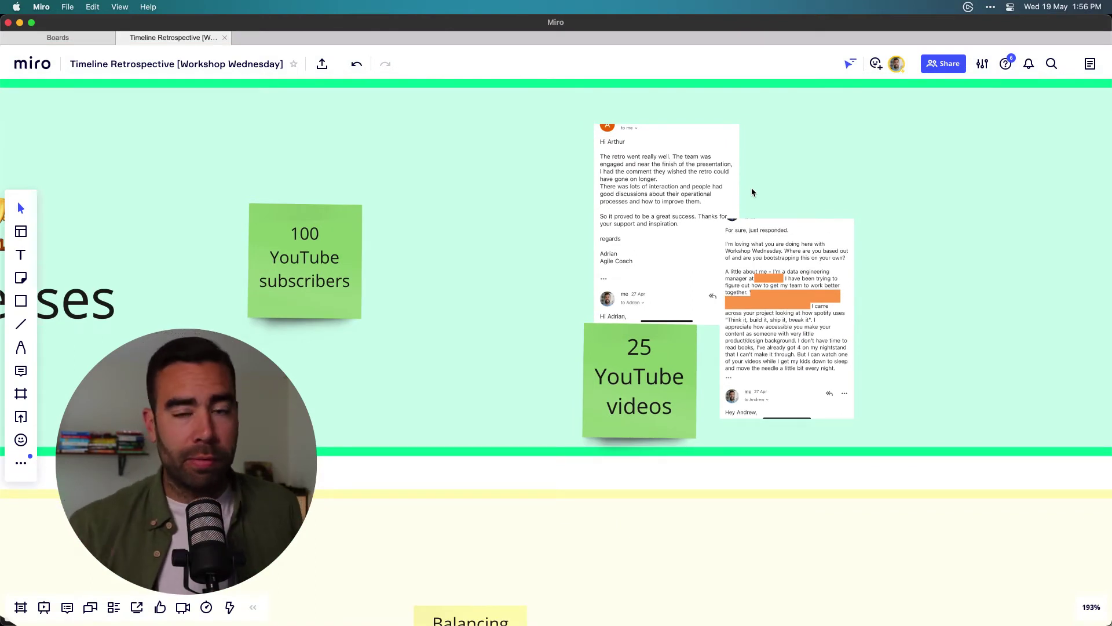
scroll(752, 192, "down", 5)
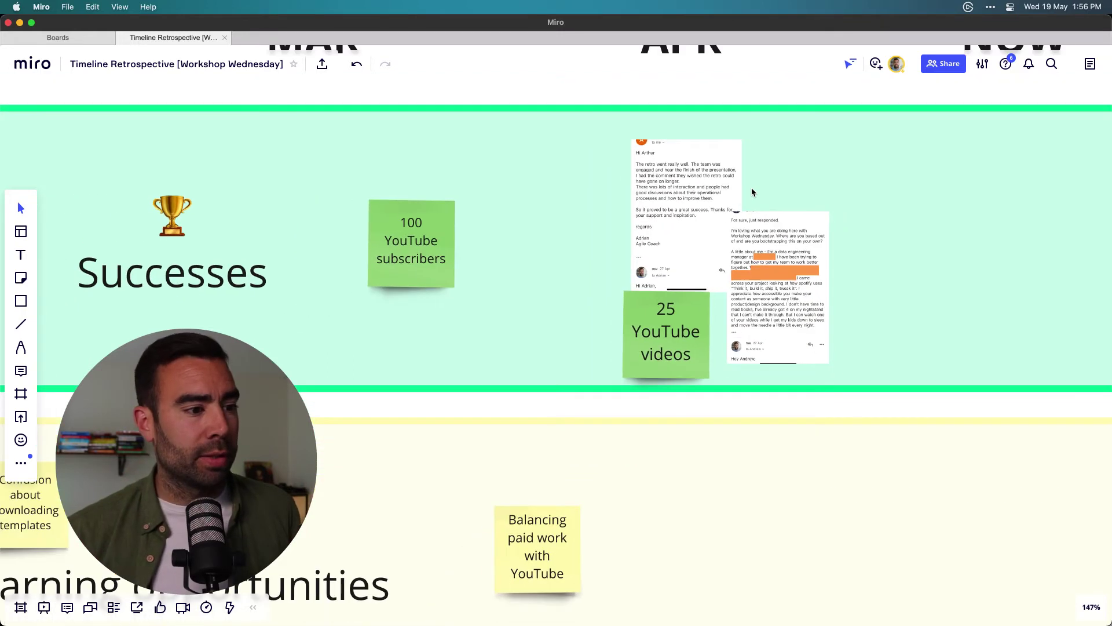
scroll(691, 336, "left", 5)
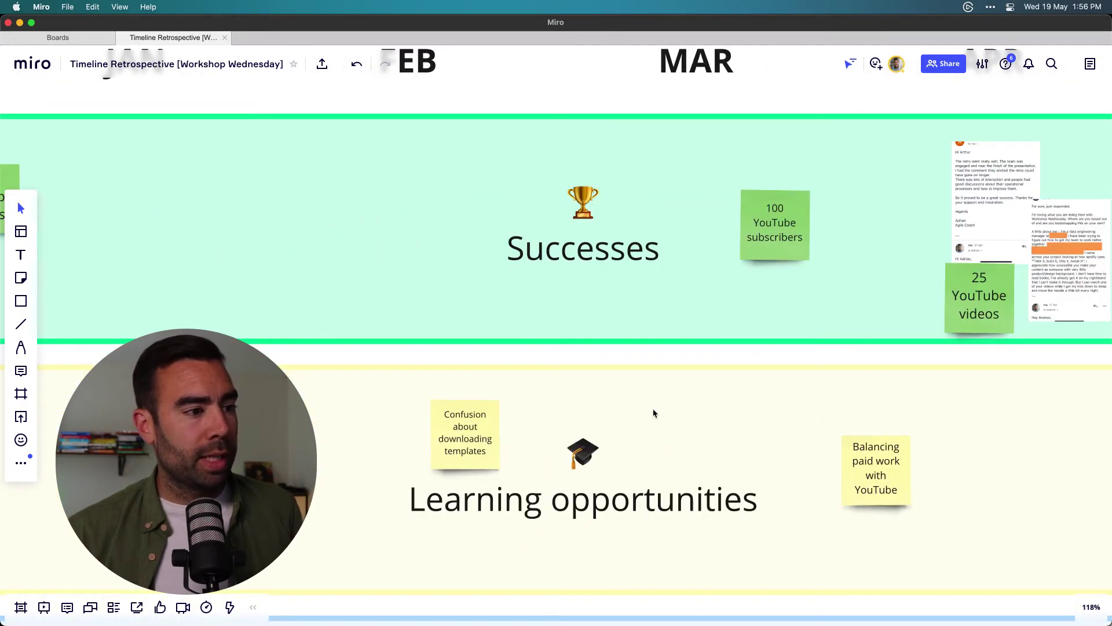
scroll(654, 413, "down", 2)
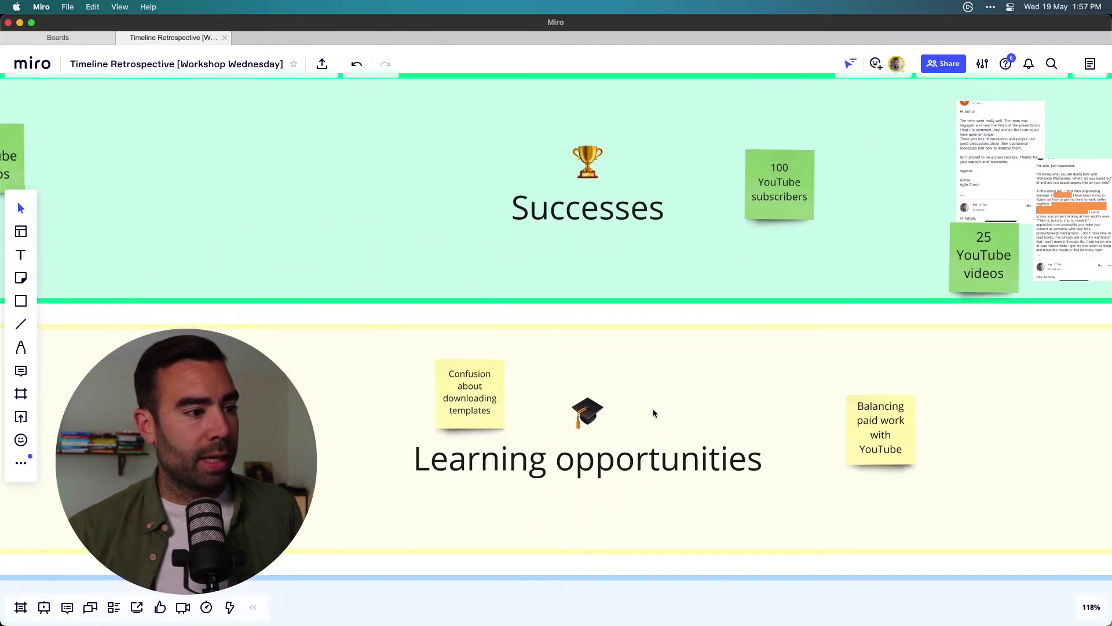
left_click(502, 421)
scroll(437, 380, "up", 2)
scroll(438, 375, "down", 2)
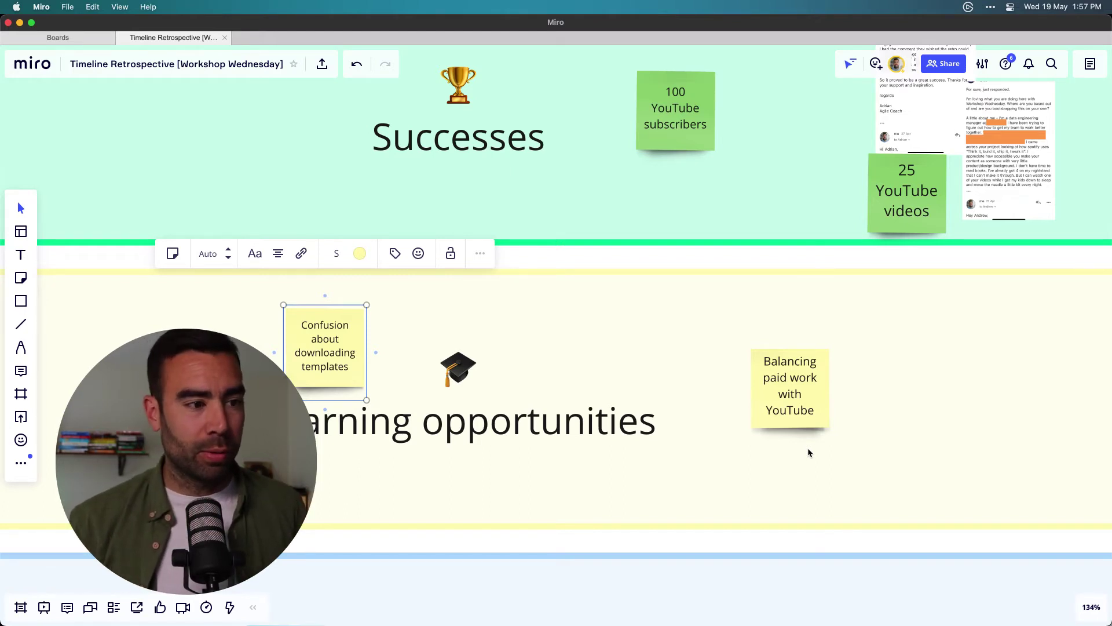
Step: Review the Insights lane's notes on icebreakers, Customer Journeys videos and the retro video by selecting them together
scroll(809, 453, "down", 10)
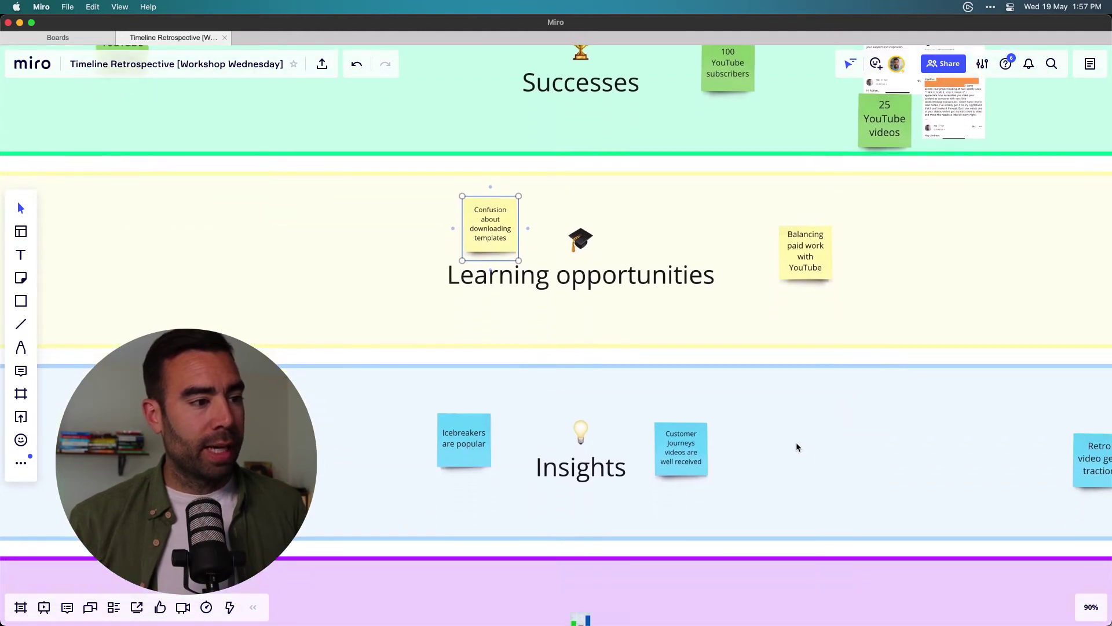
left_click(488, 445)
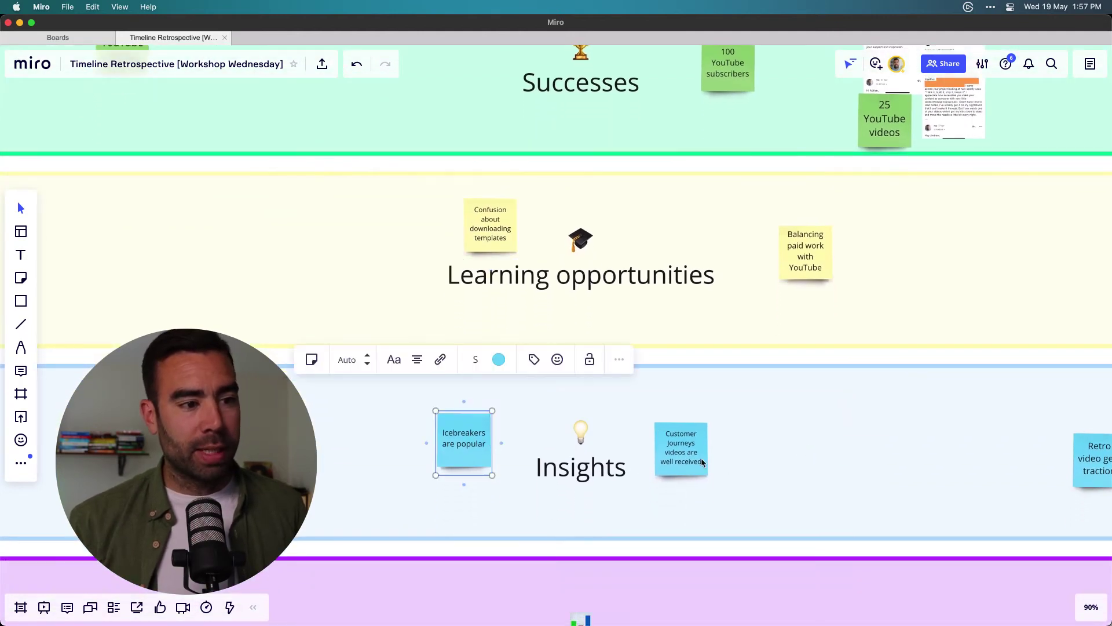
left_click(678, 459, "shift")
scroll(752, 464, "right", 5)
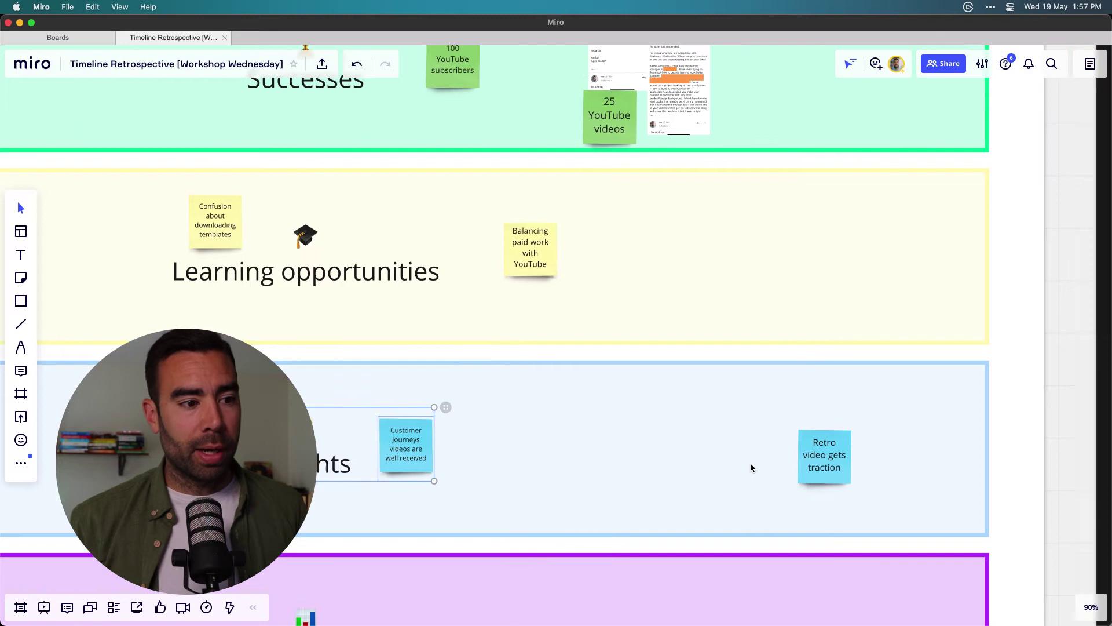
left_click(787, 459, "shift")
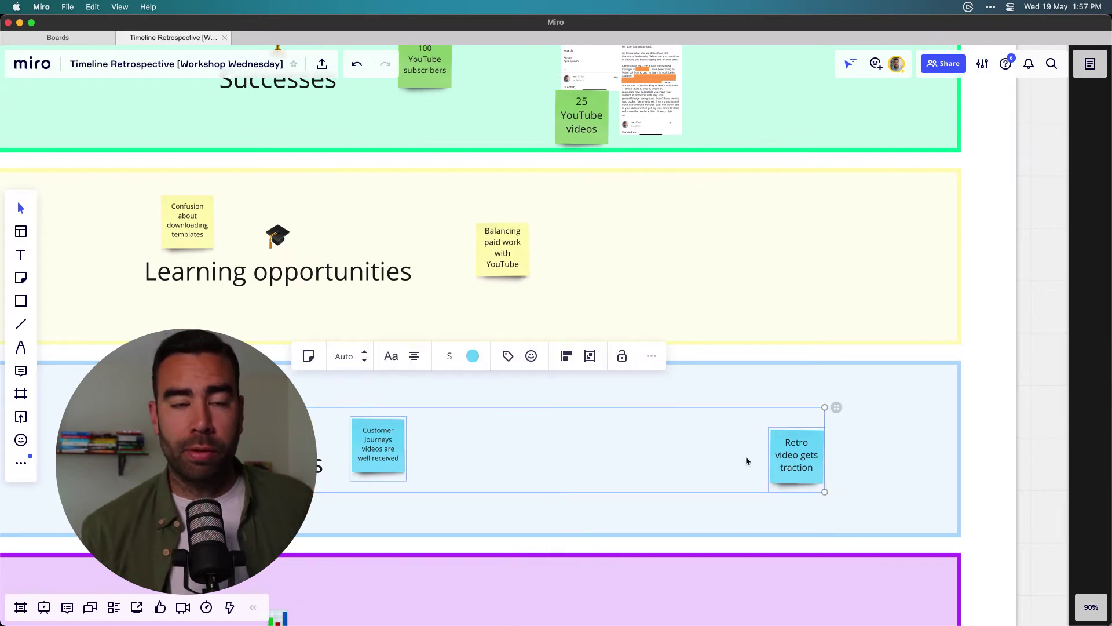
scroll(746, 457, "down", 3)
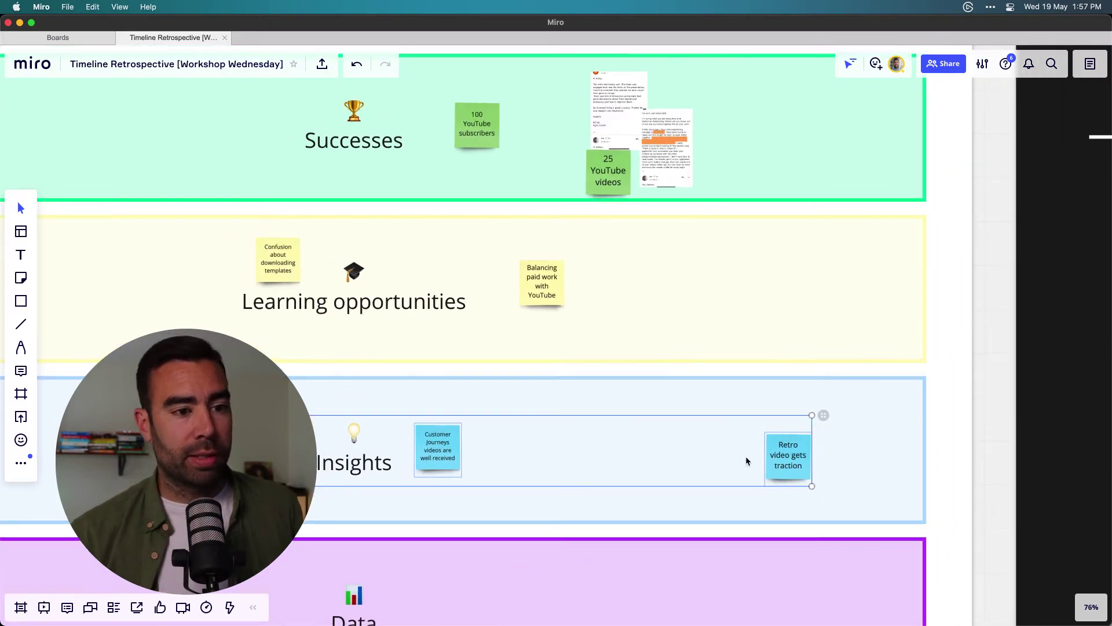
scroll(788, 459, "up", 5)
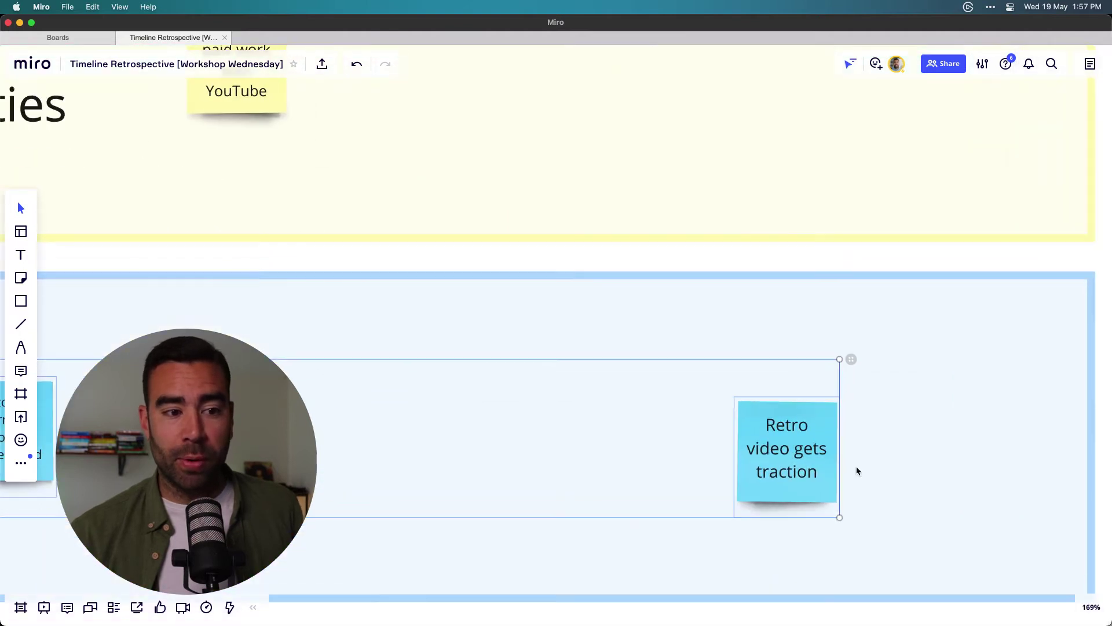
left_click(886, 478)
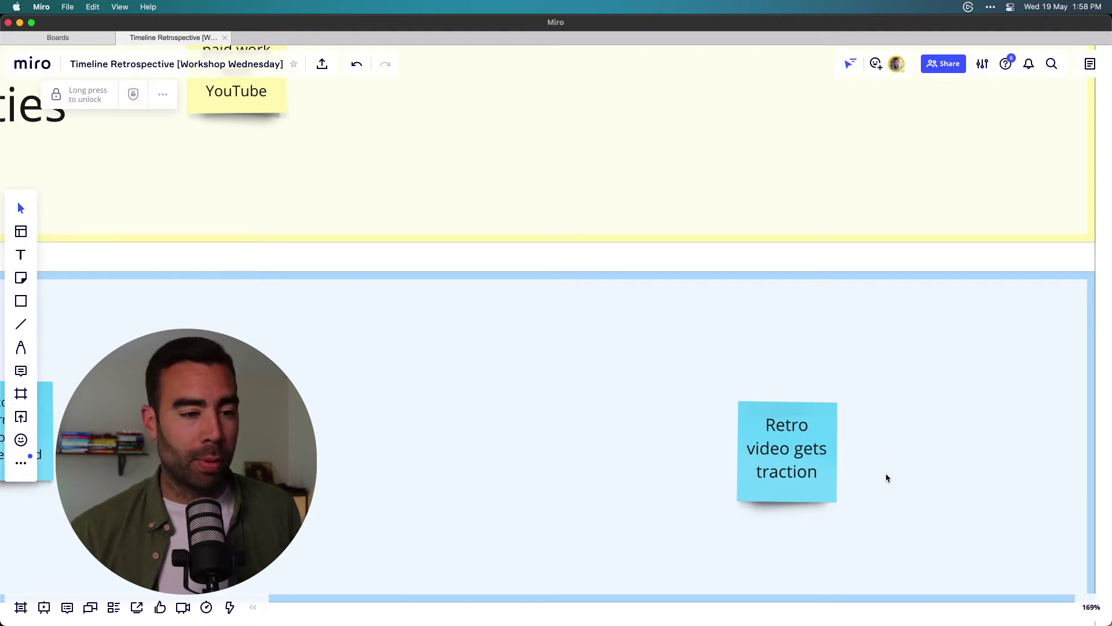
Step: Paste the copied goals progress image, place it in the Data lane before the Data label, and view it enlarged
scroll(887, 477, "down", 10)
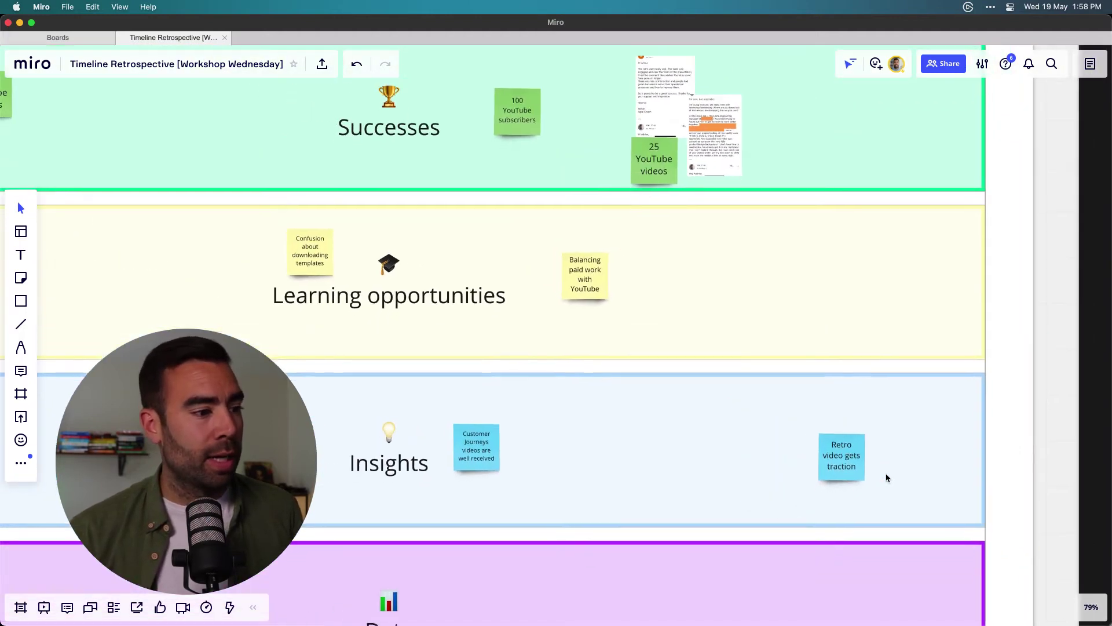
scroll(776, 484, "down", 5)
scroll(777, 484, "down", 2)
scroll(630, 454, "down", 5)
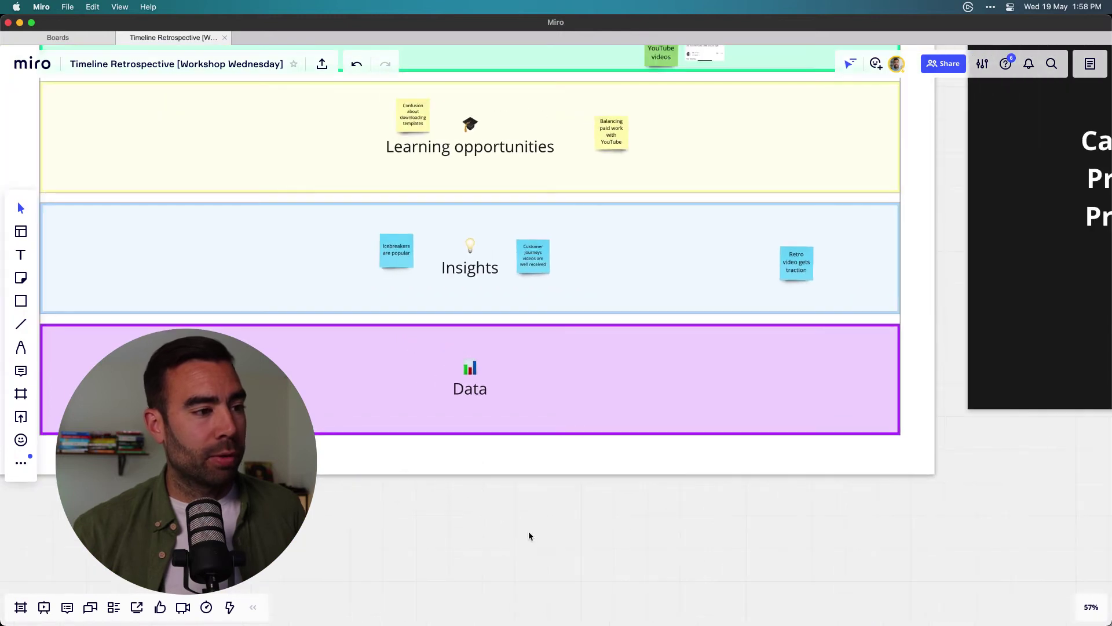
scroll(529, 536, "down", 3)
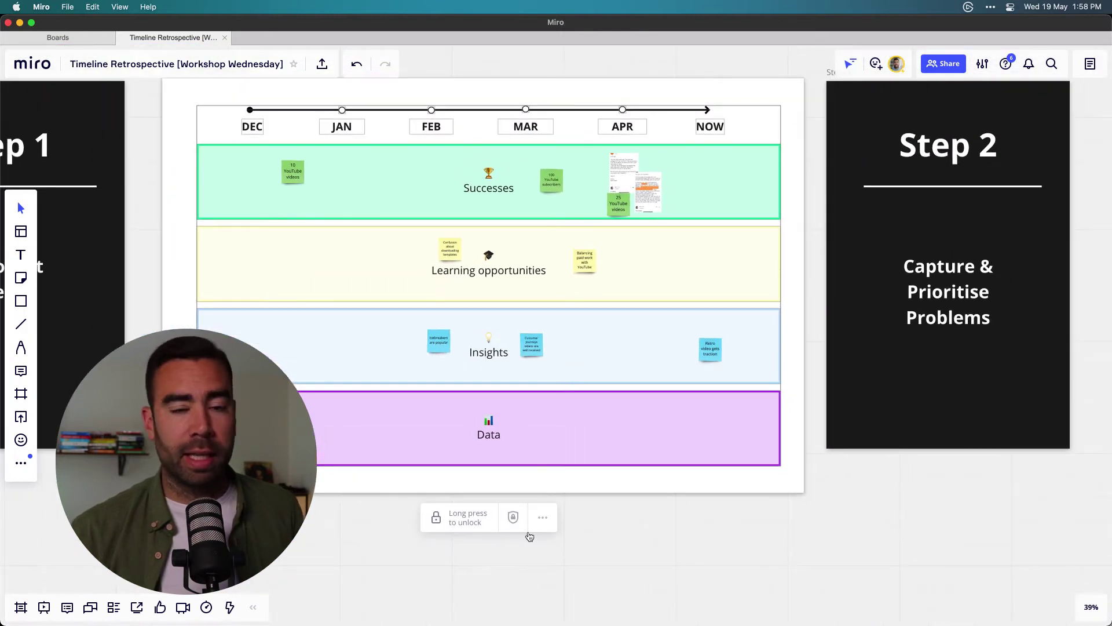
scroll(529, 536, "up", 3)
key("super+v")
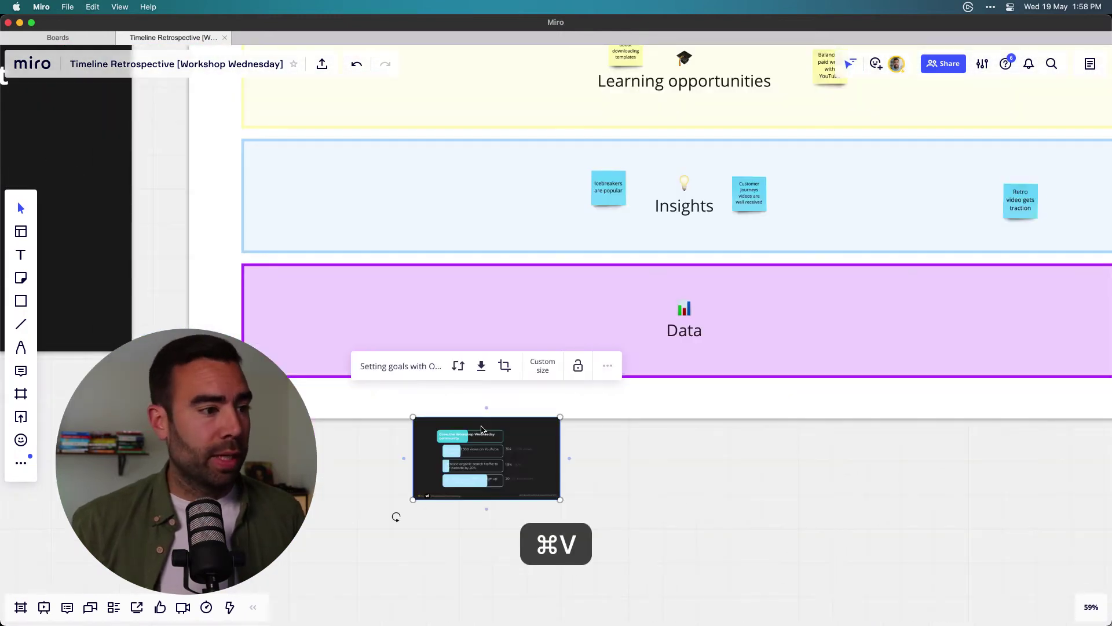
left_click_drag(486, 442, 493, 308)
left_click(543, 314)
key("shift+2")
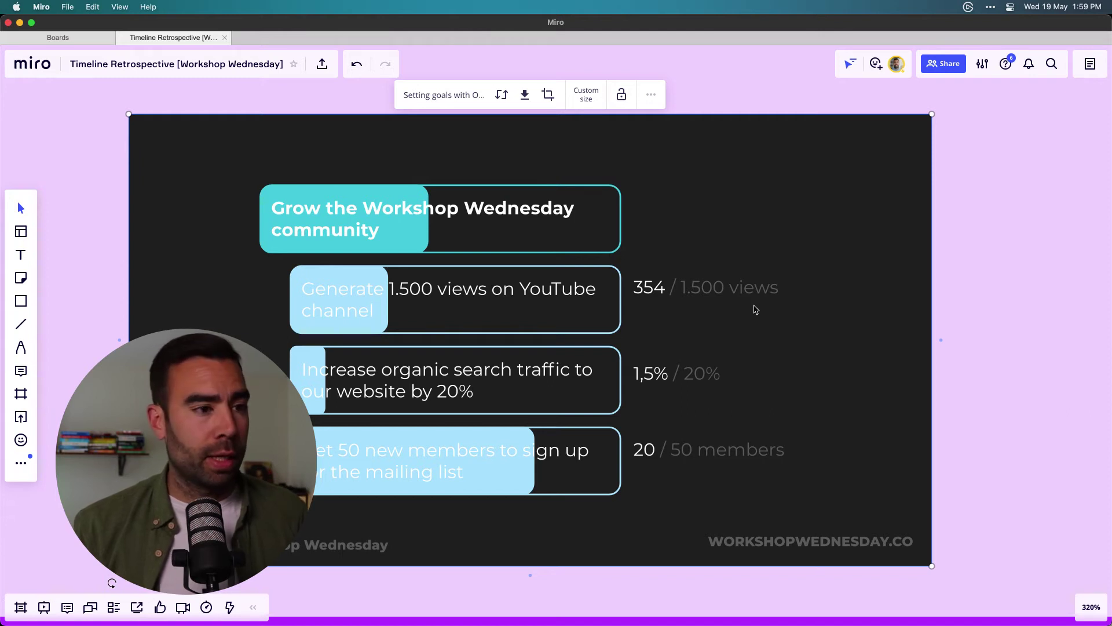
Step: Add the 2021 YouTube video analytics screenshot to the Data lane after the Data label and compare it with the goals image
key("Tab")
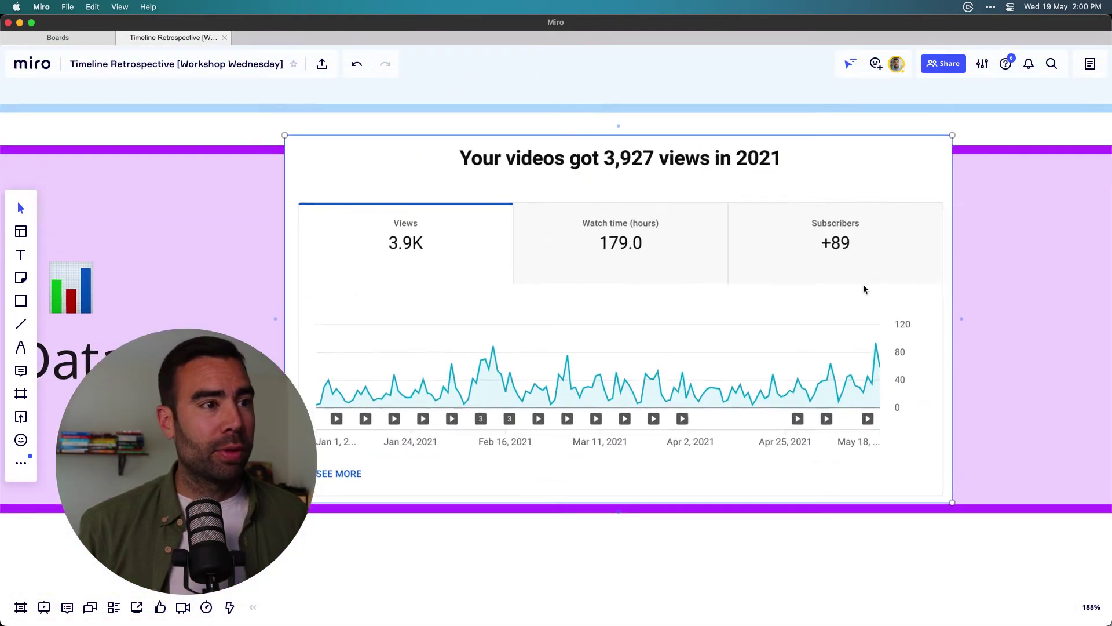
scroll(850, 300, "left", 1)
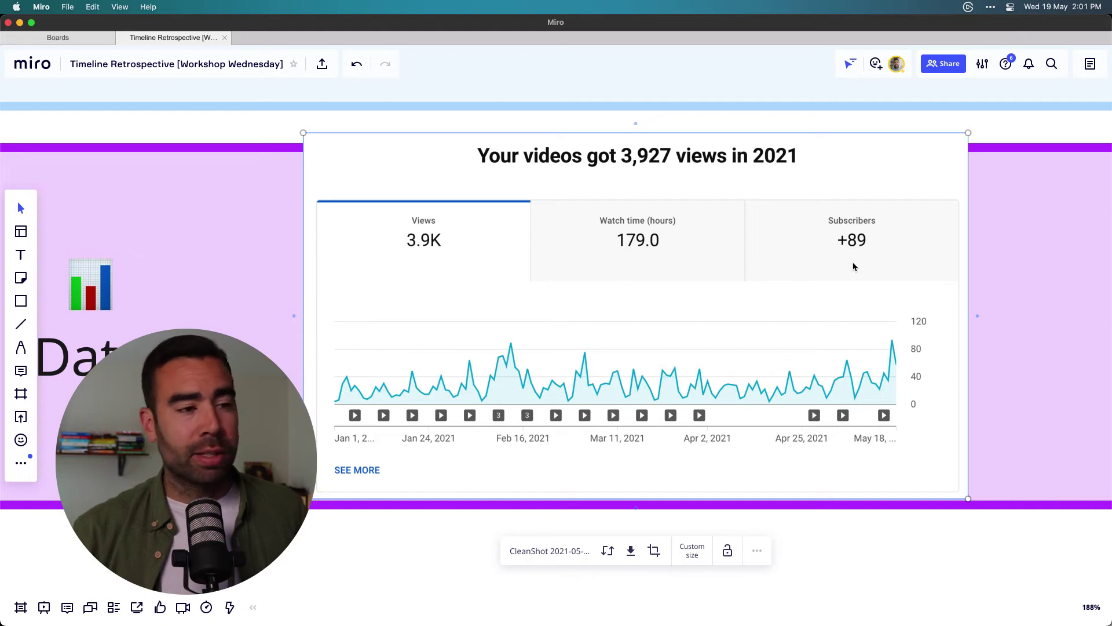
scroll(853, 266, "down", 10)
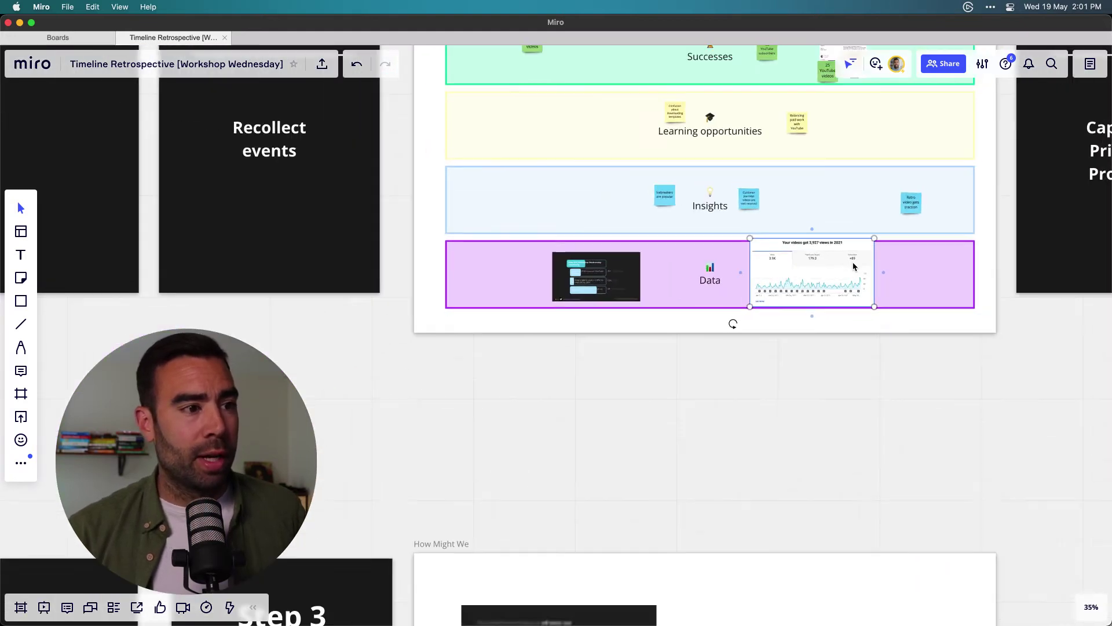
scroll(615, 259, "up", 8)
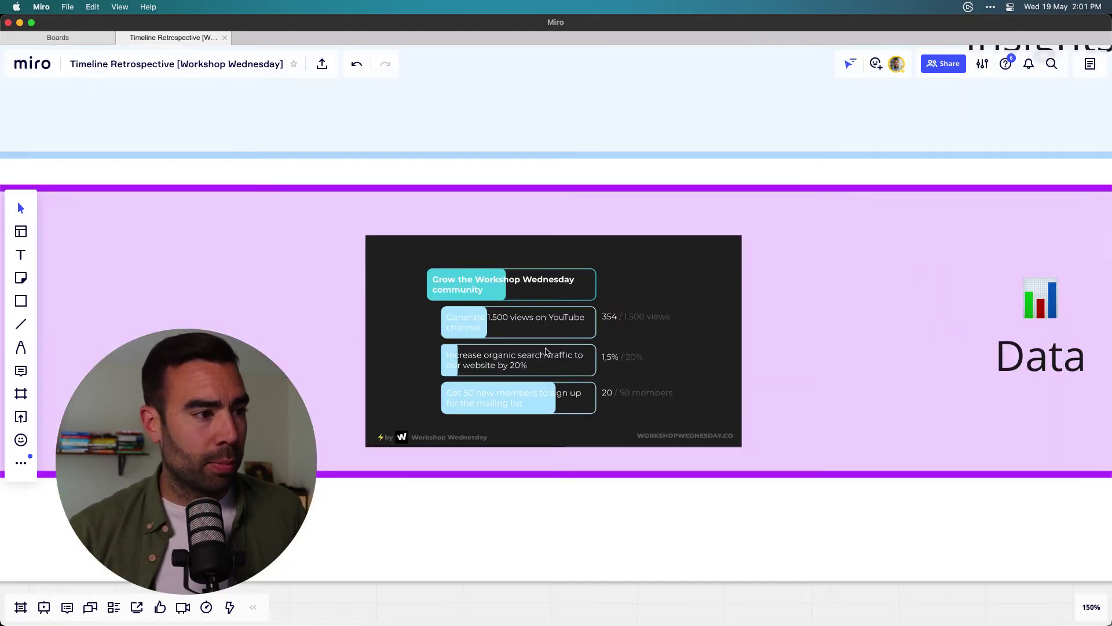
Step: Examine the monthly subscriber bar chart in the Data lane up close and compare it with the notes in the lanes above
scroll(546, 351, "up", 6)
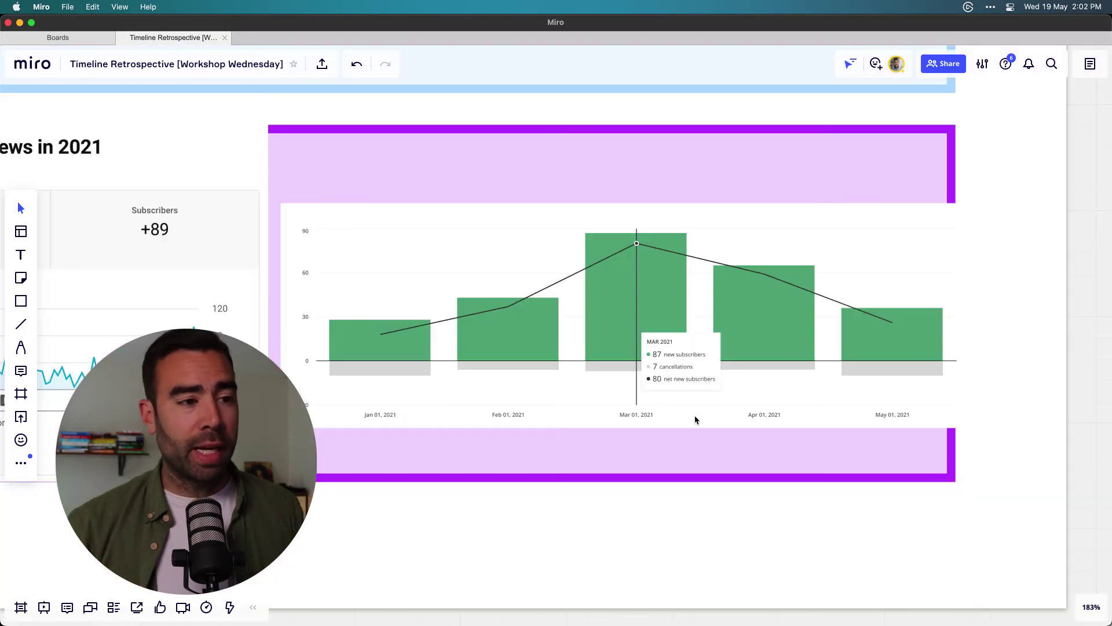
scroll(696, 419, "up", 5)
scroll(696, 420, "down", 2)
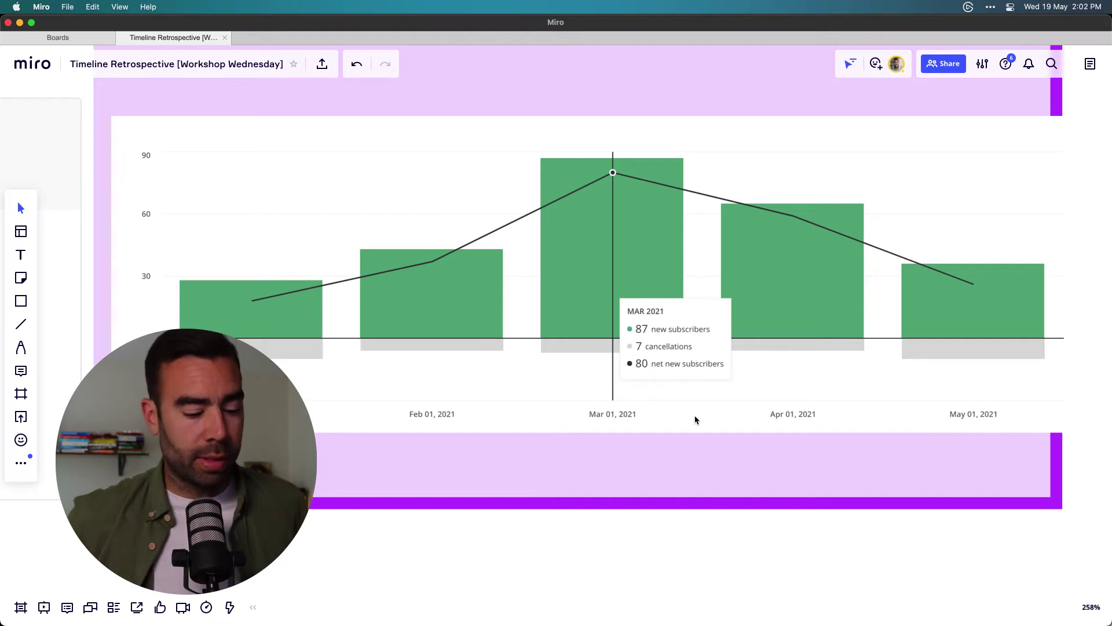
scroll(695, 420, "down", 1)
scroll(696, 420, "down", 15)
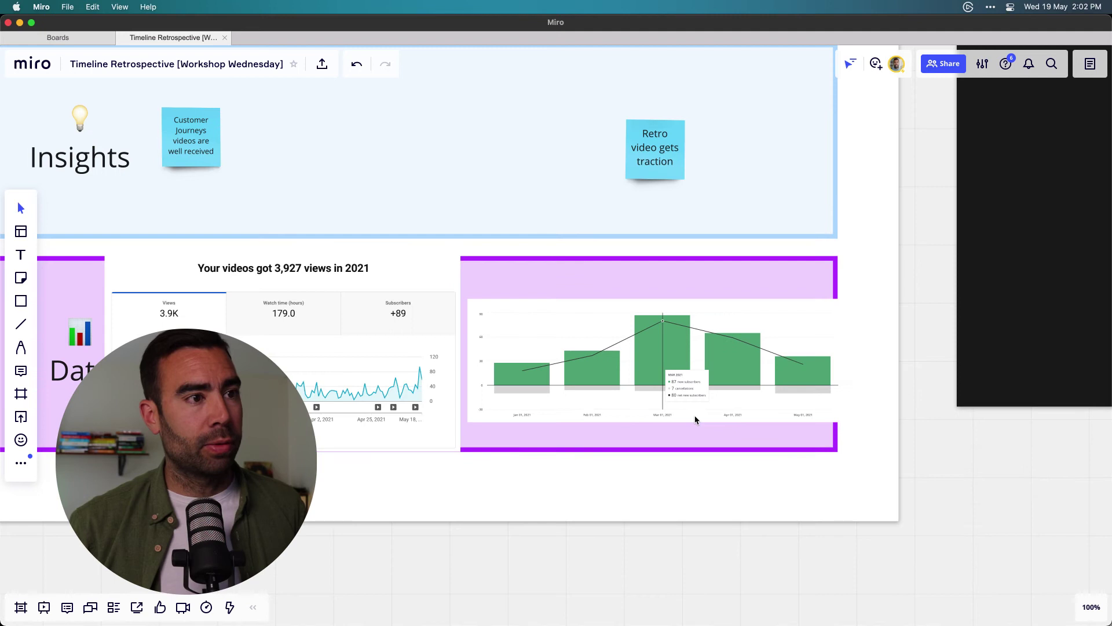
scroll(605, 346, "up", 5)
scroll(605, 347, "left", 3)
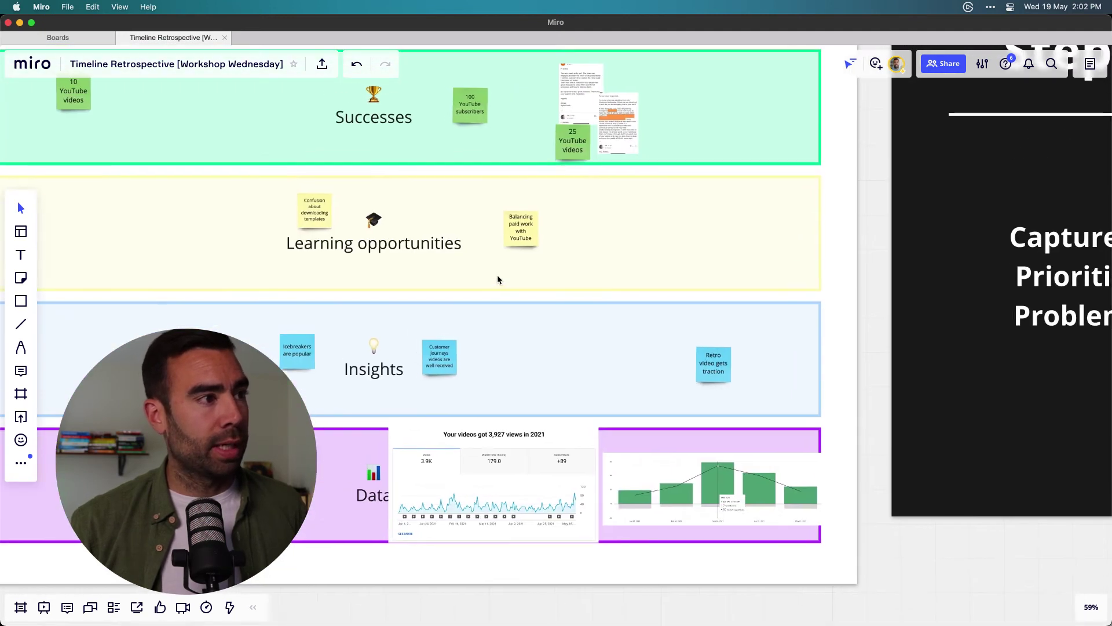
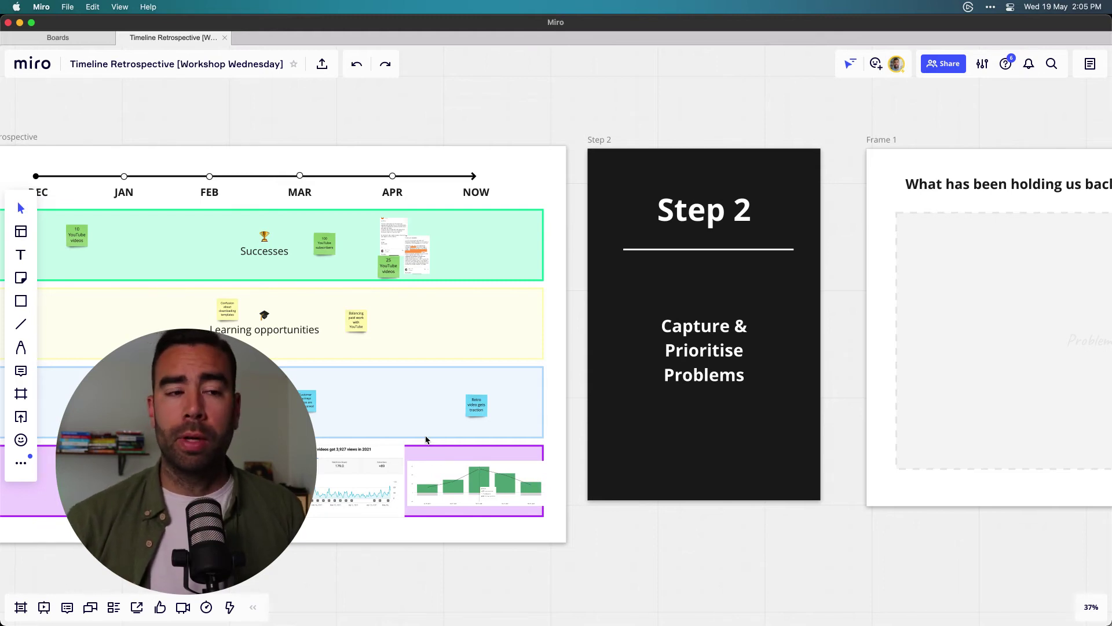
Step: Review the Step 2 card and the "What has been holding us back?" frame with its problem area, sticky note stacks and red voting dots
scroll(426, 440, "right", 10)
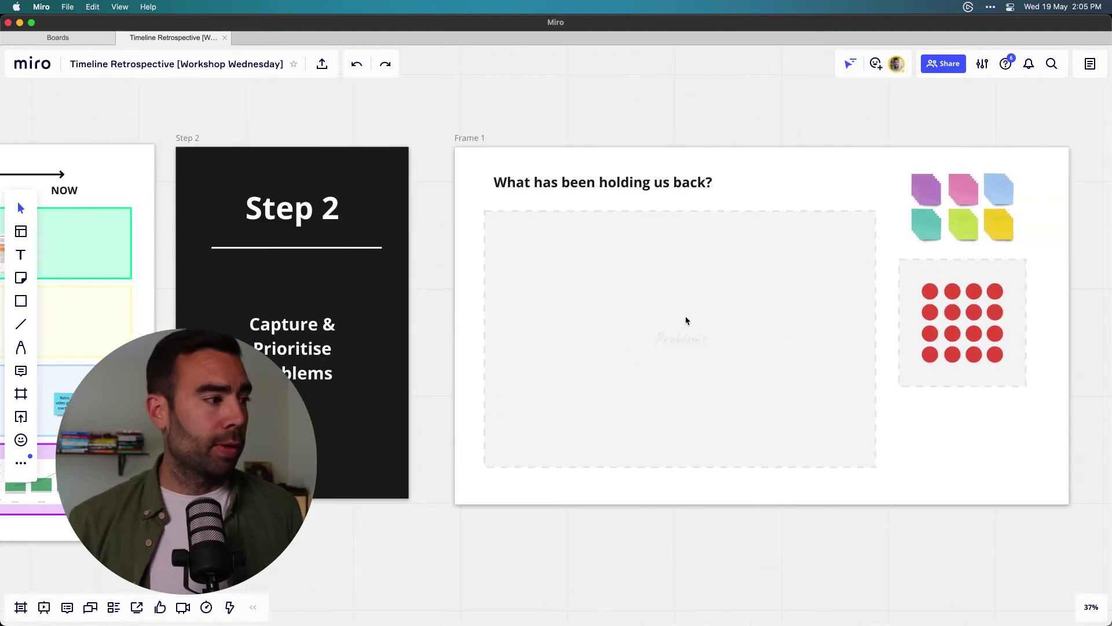
scroll(685, 320, "left", 6)
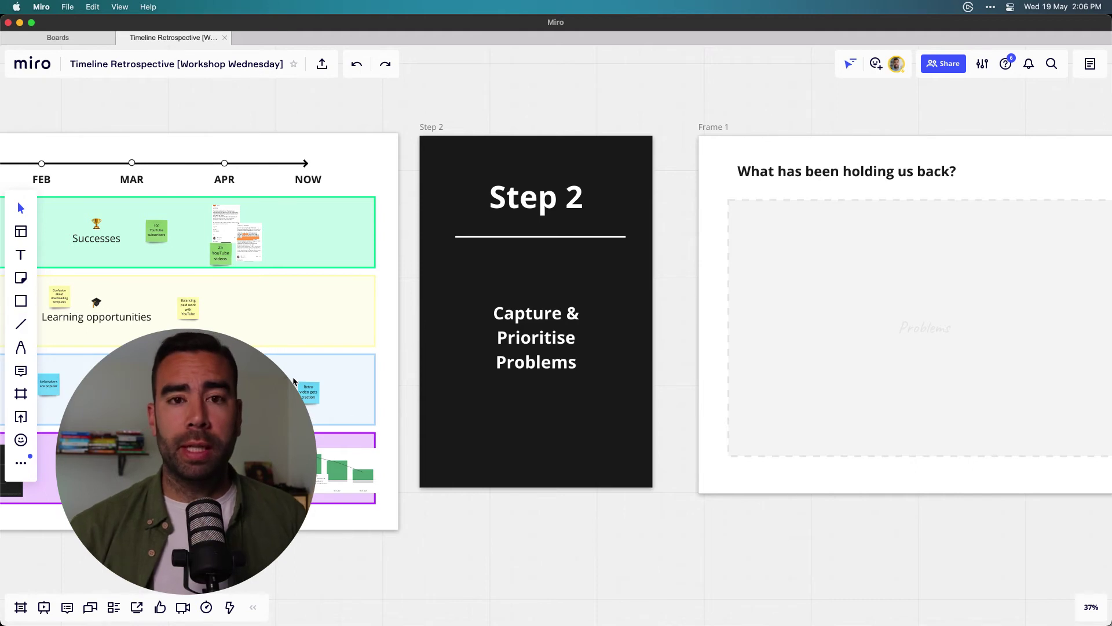
scroll(494, 335, "right", 10)
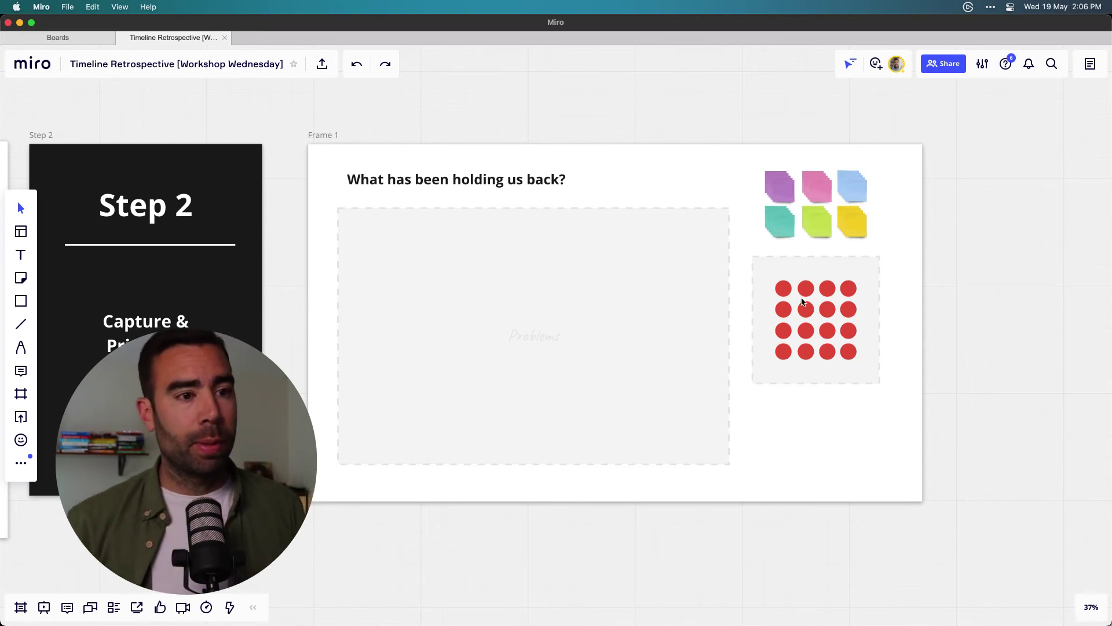
left_click_drag(882, 279, 817, 297)
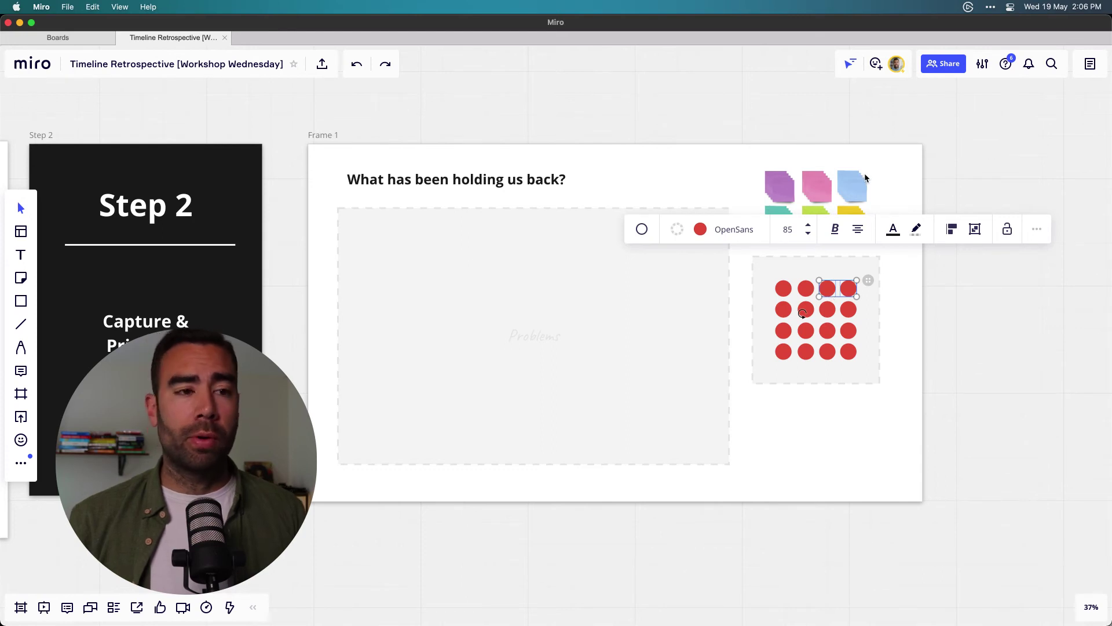
left_click(903, 168)
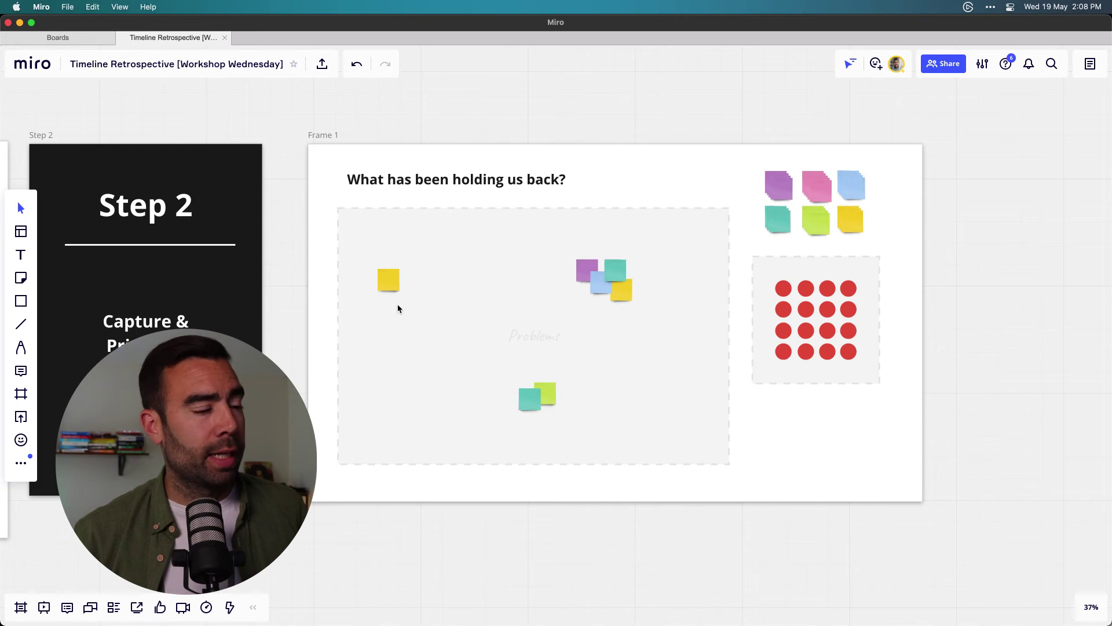
Step: Place red voting dots on the problem notes: two on the multicoloured cluster, three on the single yellow note and one on the green pair
left_click(784, 289)
key("super+x")
key("super+v")
left_click_drag(615, 272, 630, 259)
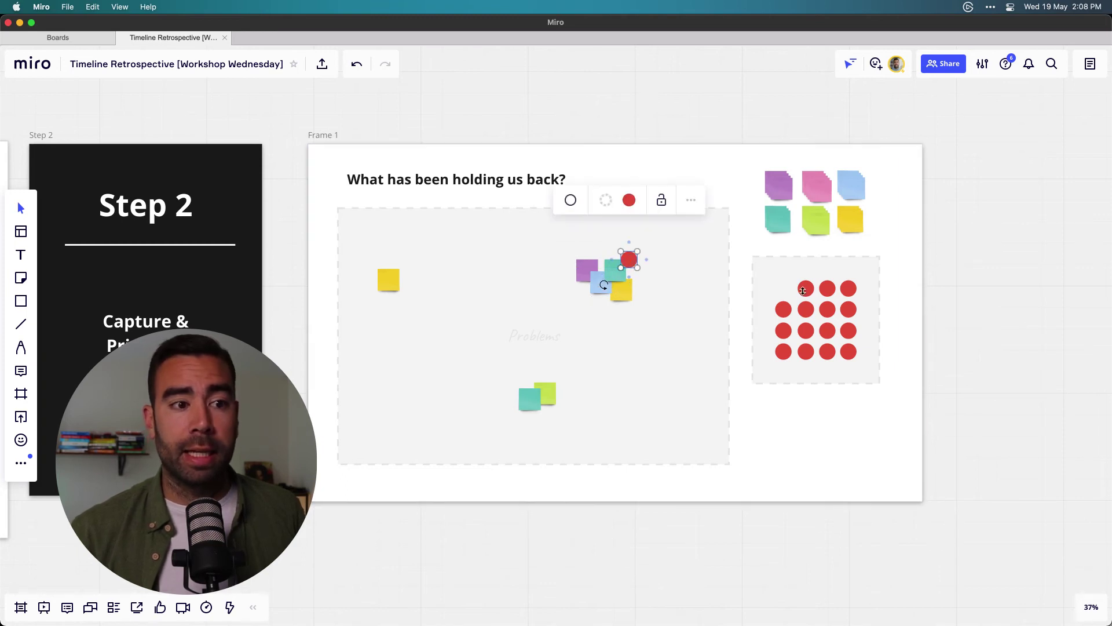
left_click(804, 289)
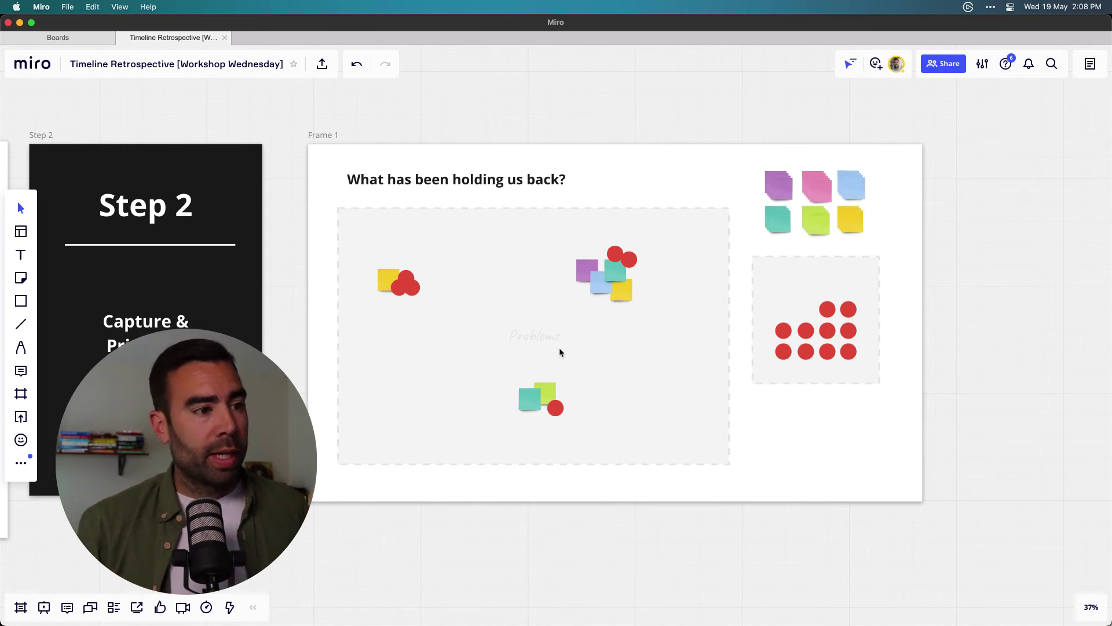
Step: Go to Step 3 in the Present section and examine the How Might We slides on reframing problems into challenges
scroll(708, 305, "down", 5)
scroll(707, 304, "left", 8)
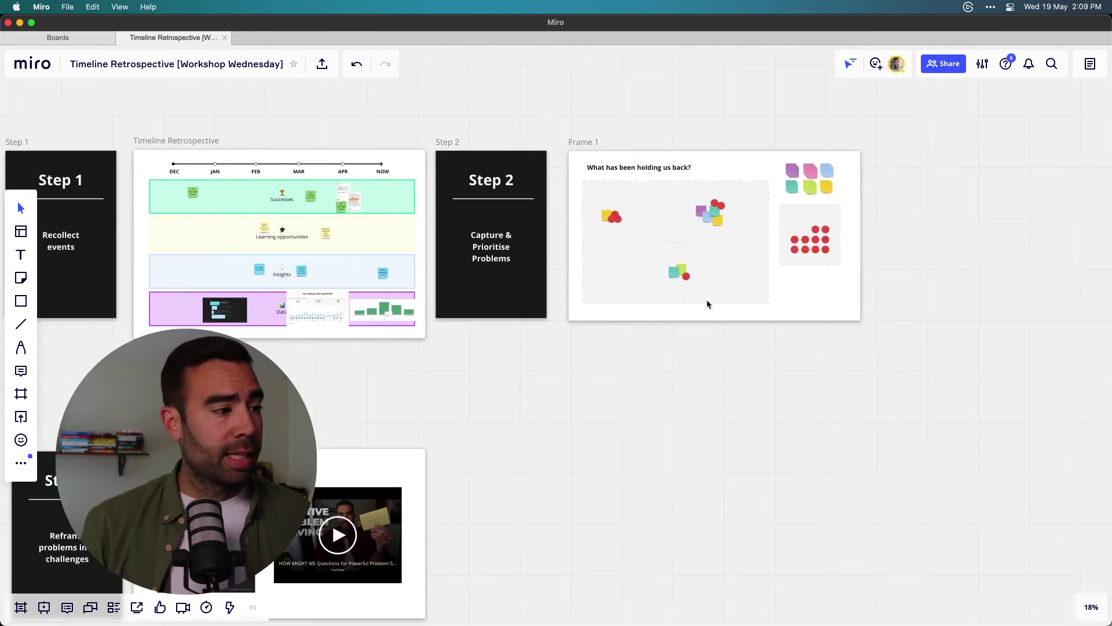
scroll(707, 304, "down", 3)
scroll(707, 304, "left", 5)
scroll(707, 304, "down", 1)
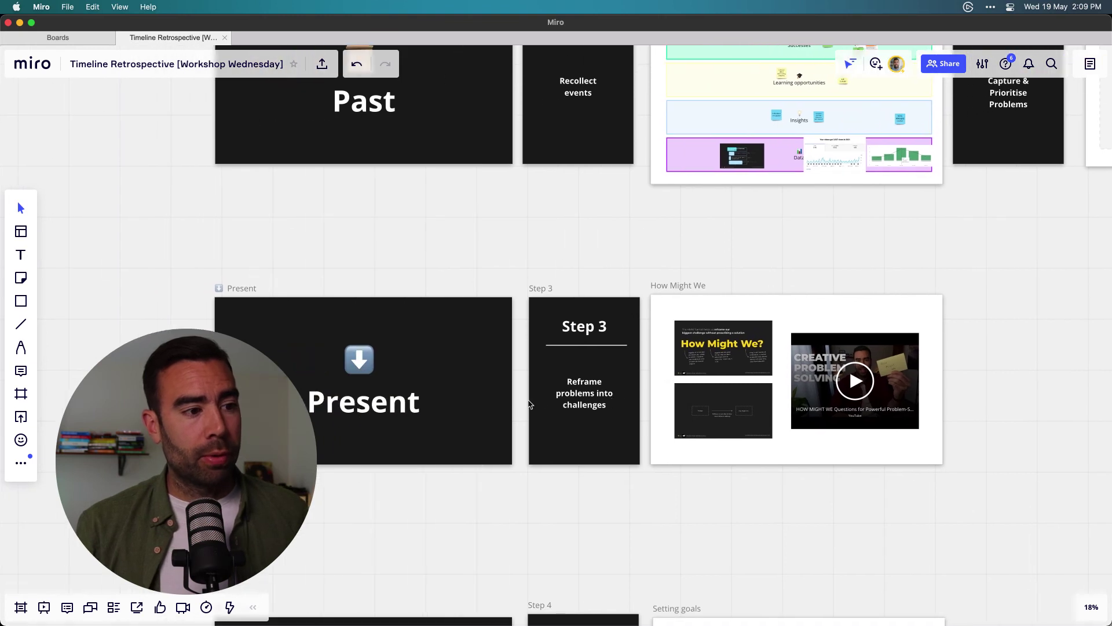
scroll(582, 388, "up", 5)
scroll(611, 389, "right", 5)
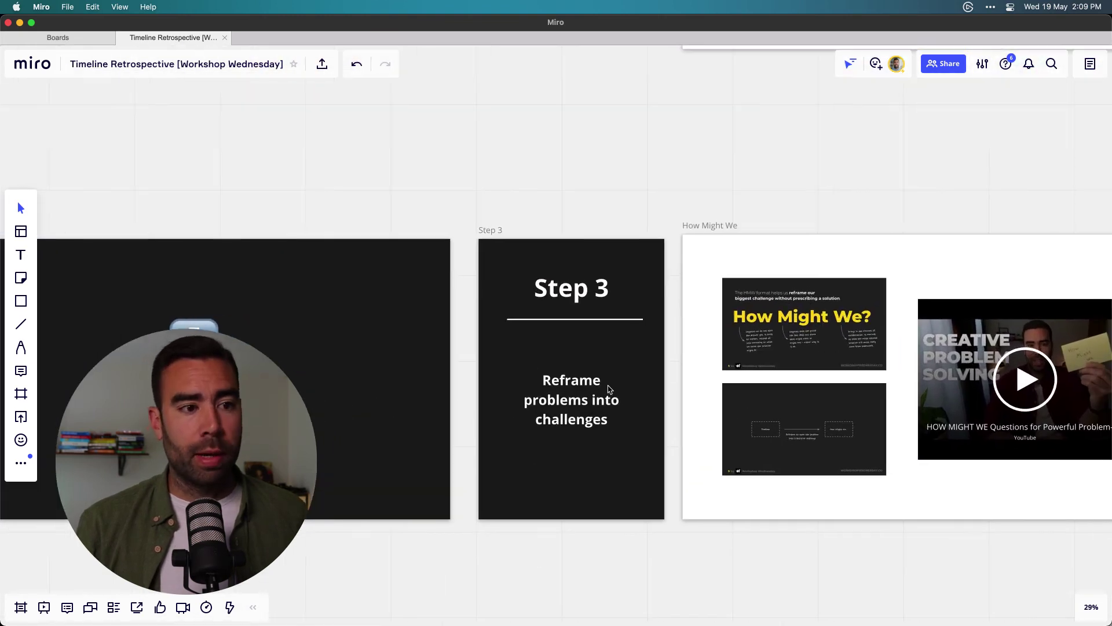
scroll(501, 449, "up", 8)
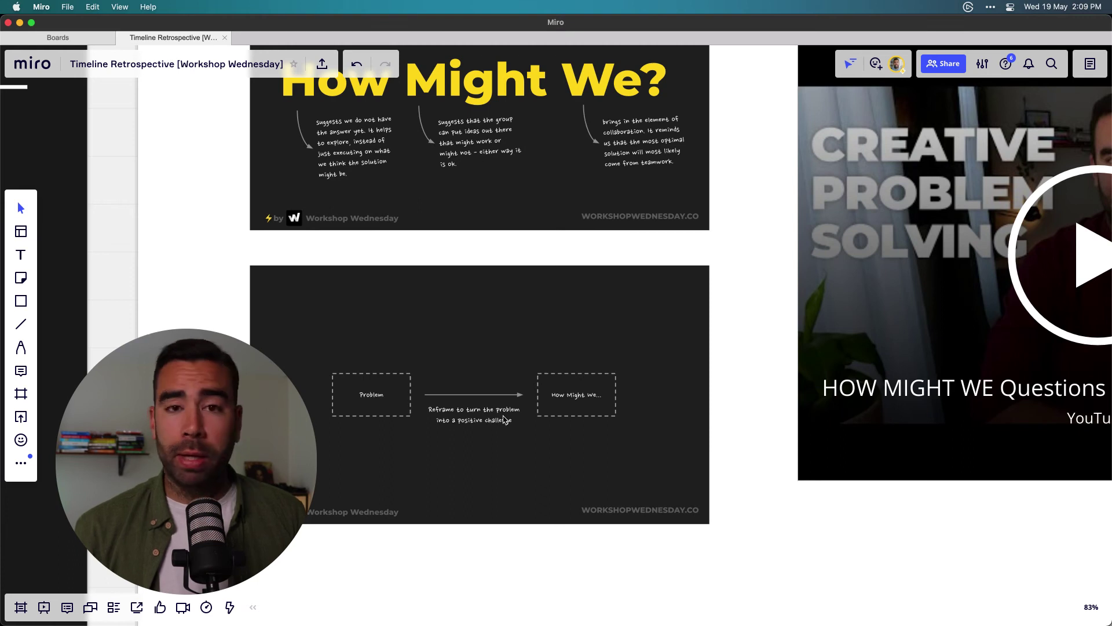
scroll(486, 405, "up", 5)
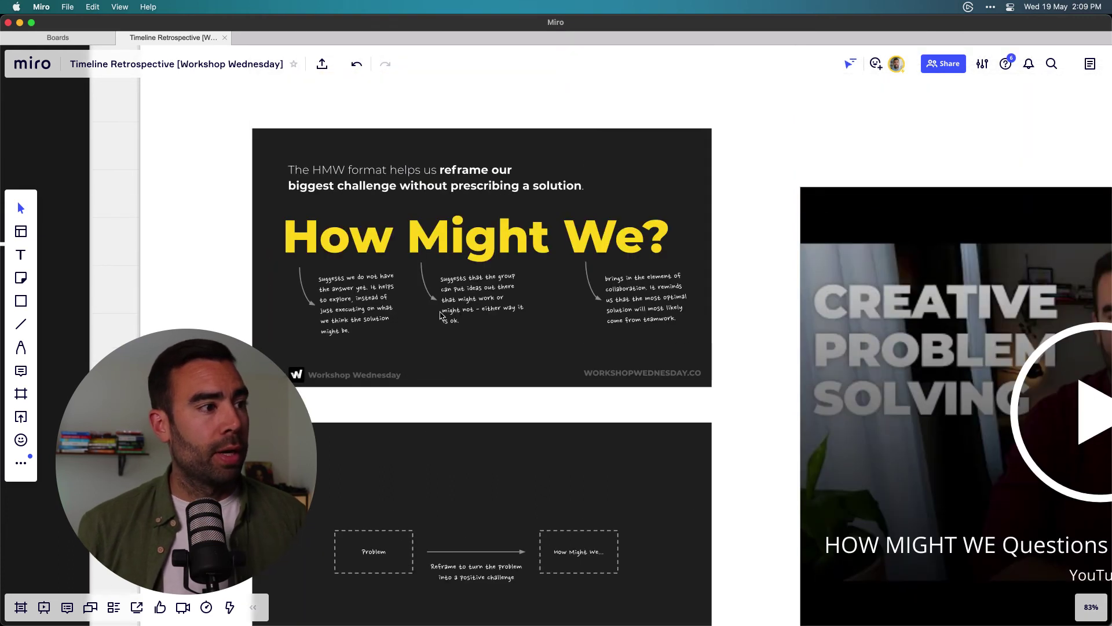
scroll(440, 315, "up", 5)
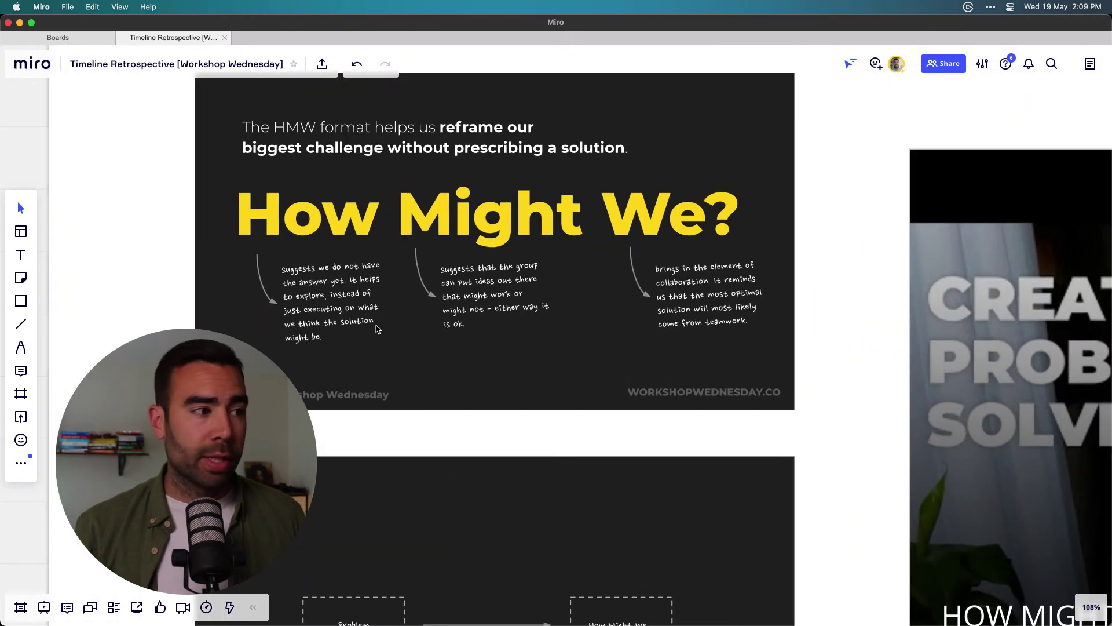